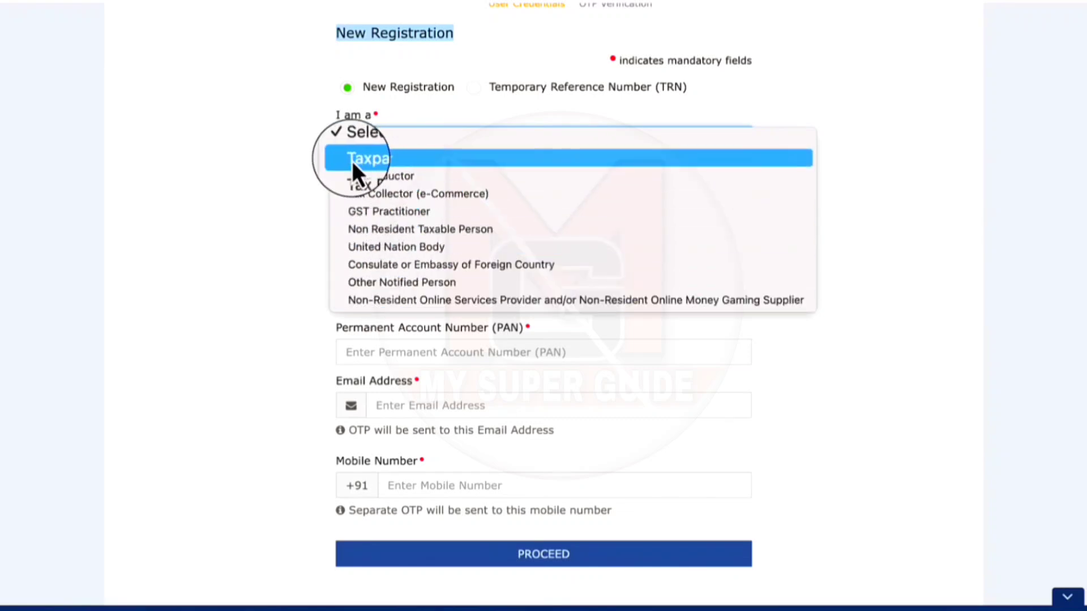
Step: Apply as a Taxpayer and submit Part A after verifying the mobile and email OTPs
{"action": "left_click", "coordinate": [390, 161]}
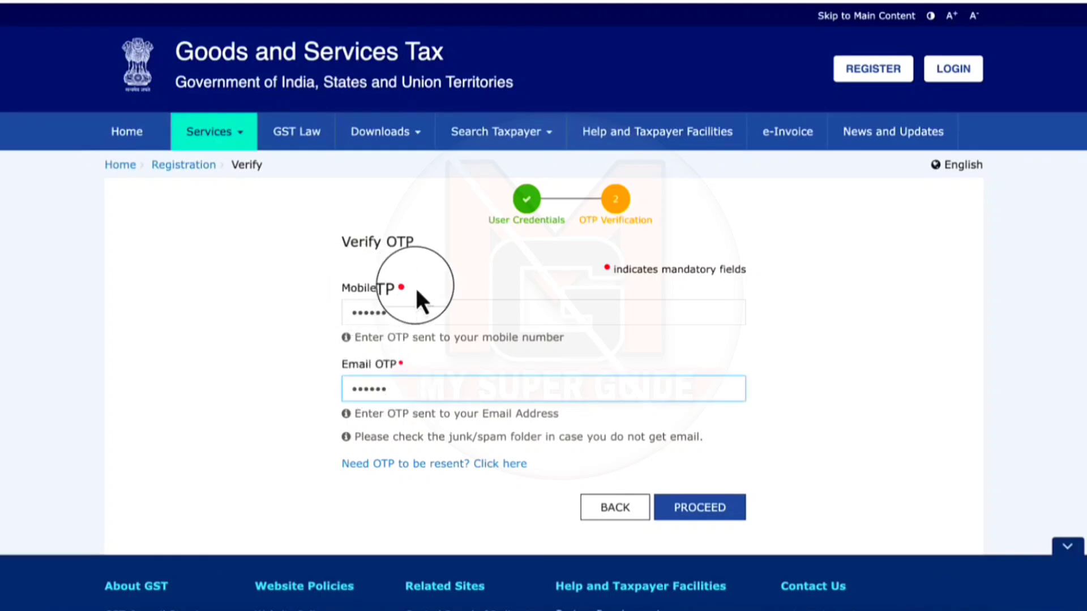
{"action": "left_click", "coordinate": [724, 517]}
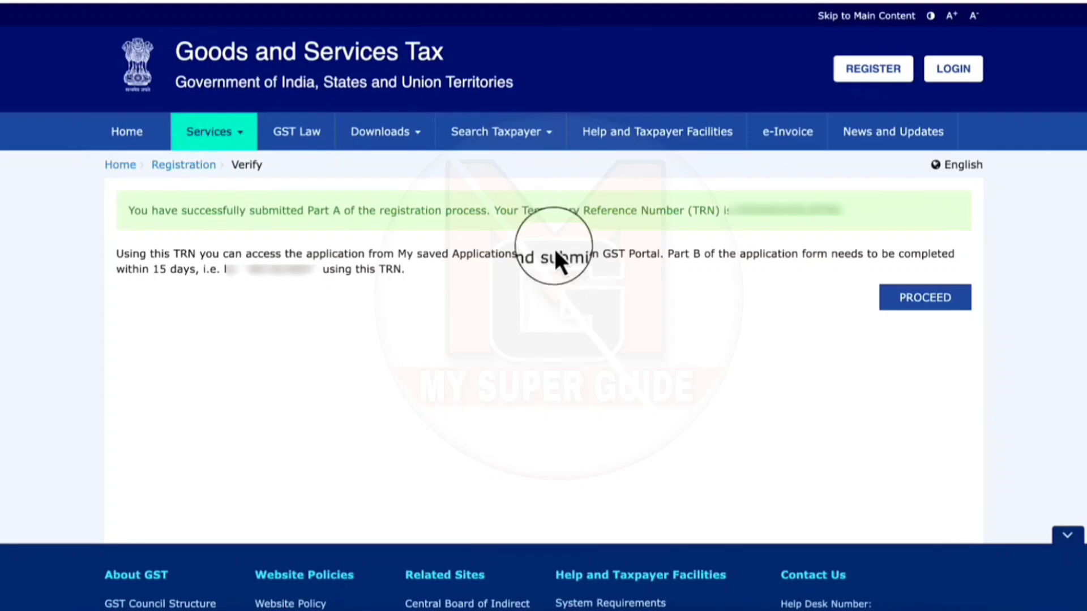
Step: Copy the TRN, then sign back in with the TRN and CAPTCHA
{"action": "left_click_drag", "start_coordinate": [531, 211], "coordinate": [839, 211]}
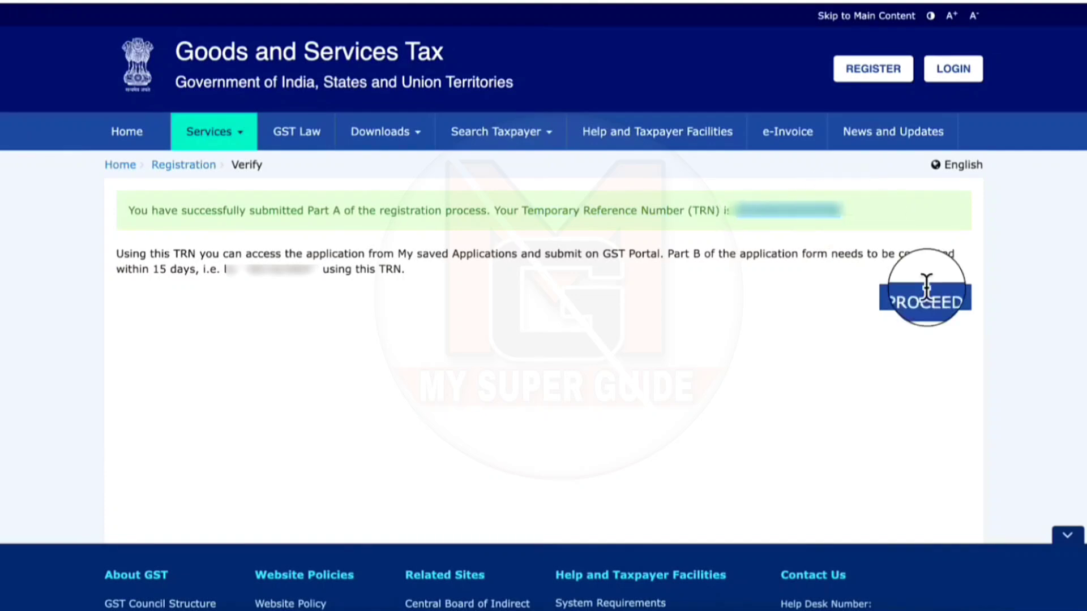
{"action": "left_click", "coordinate": [911, 300]}
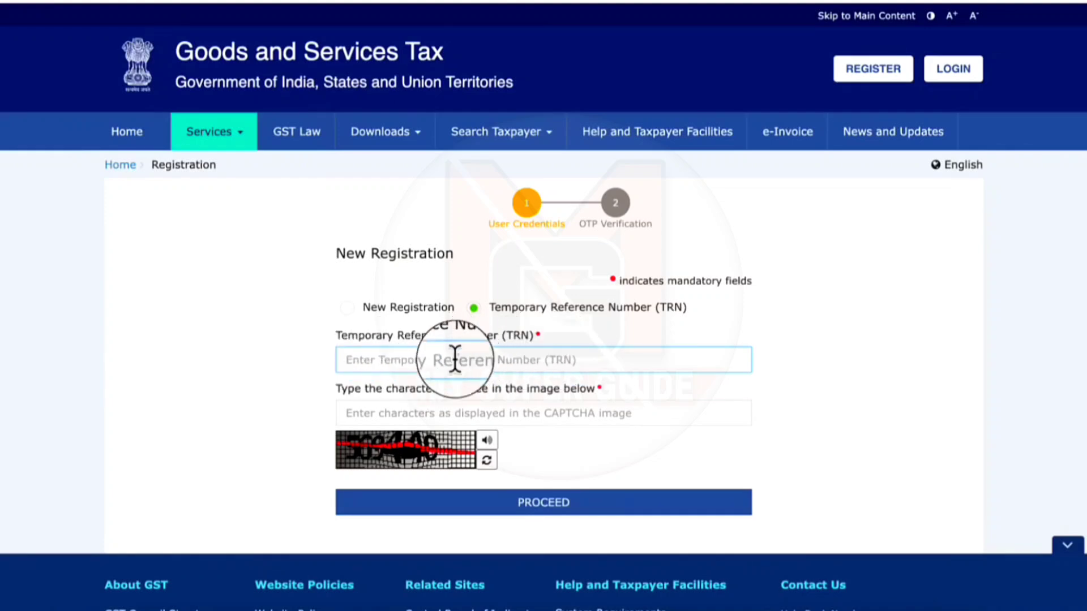
{"action": "key", "text": "ctrl+v"}
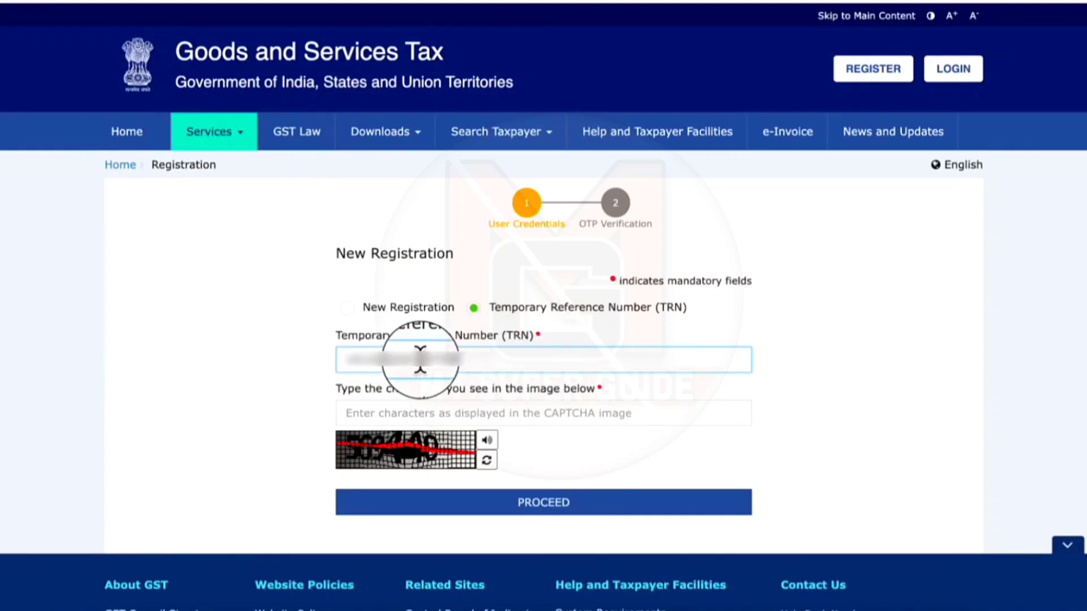
{"action": "left_click", "coordinate": [377, 409]}
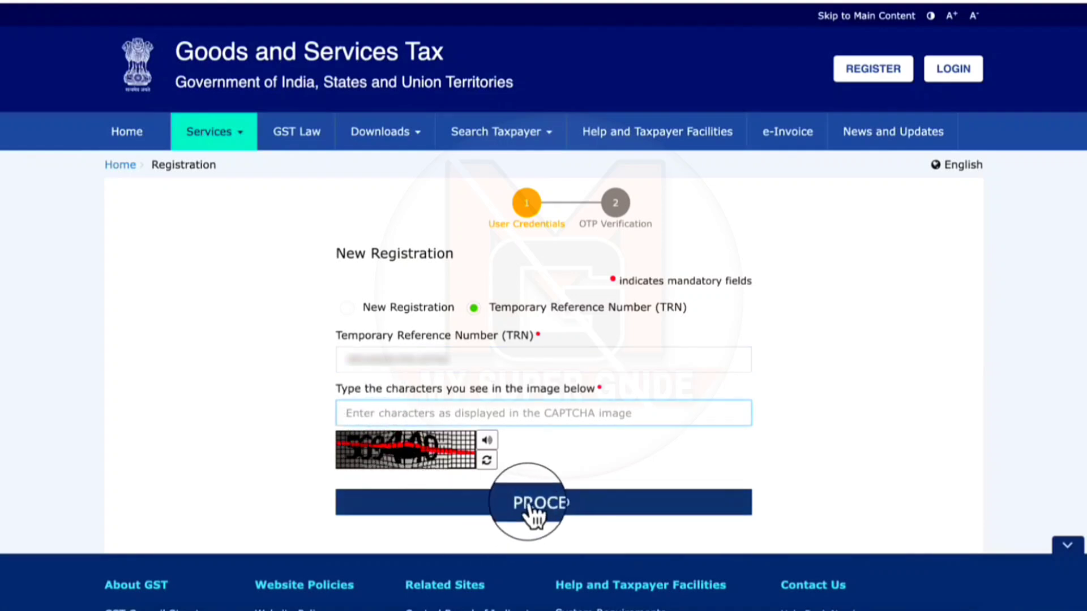
{"action": "left_click", "coordinate": [529, 505]}
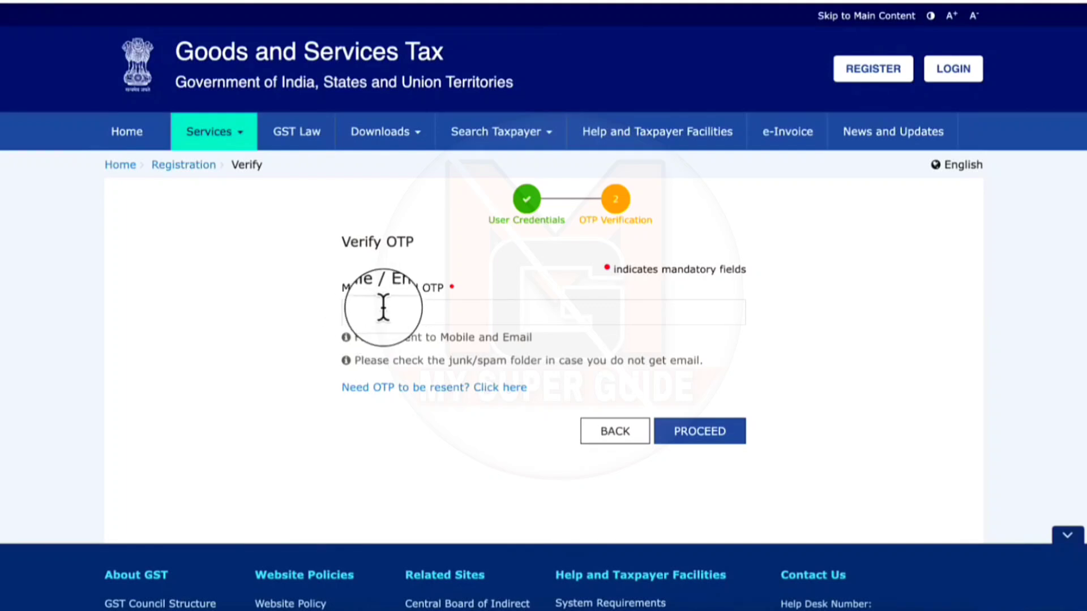
Step: Verify the OTP and open the draft registration application for editing
{"action": "left_click", "coordinate": [702, 430]}
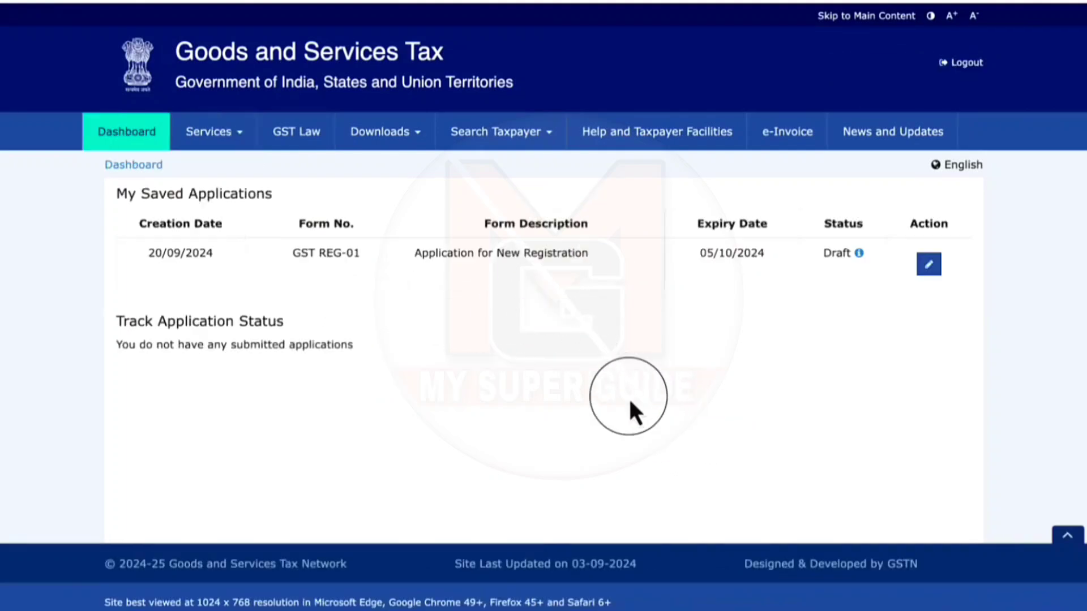
{"action": "left_click", "coordinate": [940, 268]}
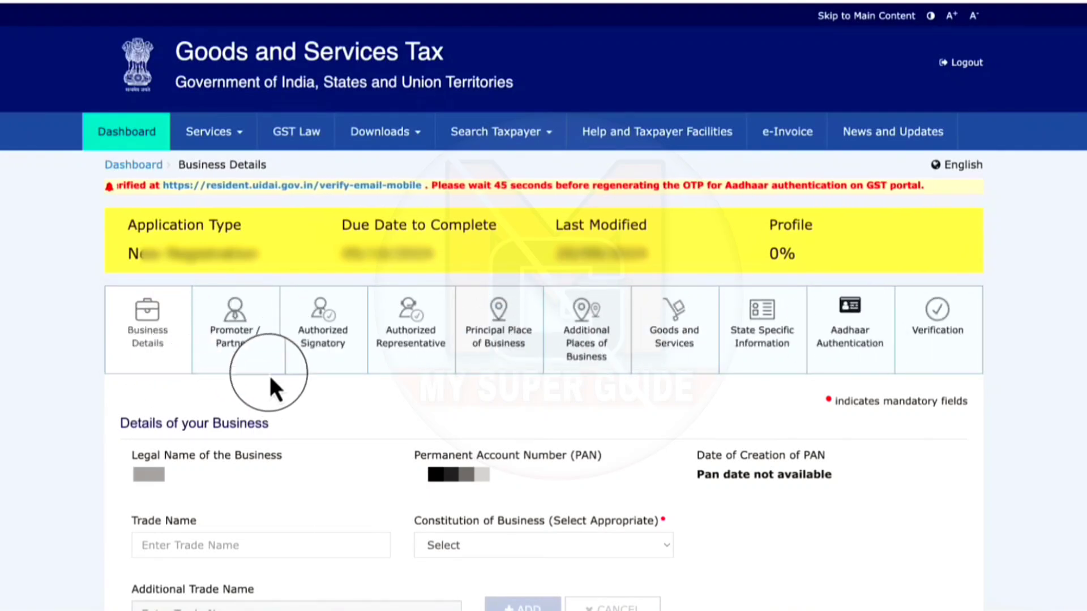
{"action": "scroll", "coordinate": [268, 372], "scroll_direction": "down", "scroll_amount": 5}
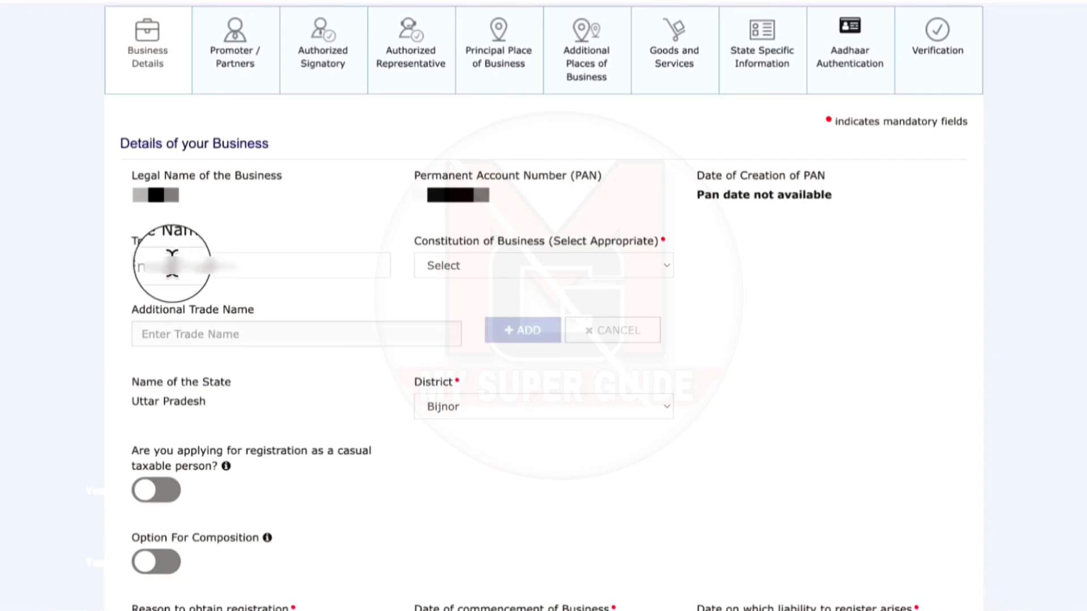
Step: Set Constitution of Business to Proprietorship and fill in the trade name
{"action": "left_click", "coordinate": [494, 265]}
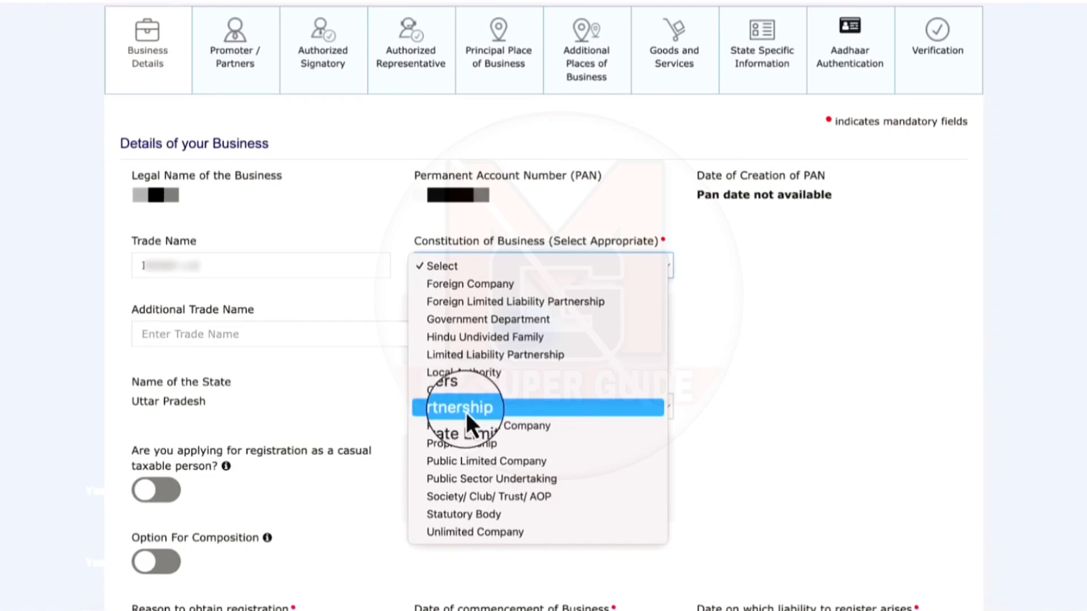
{"action": "left_click", "coordinate": [477, 444]}
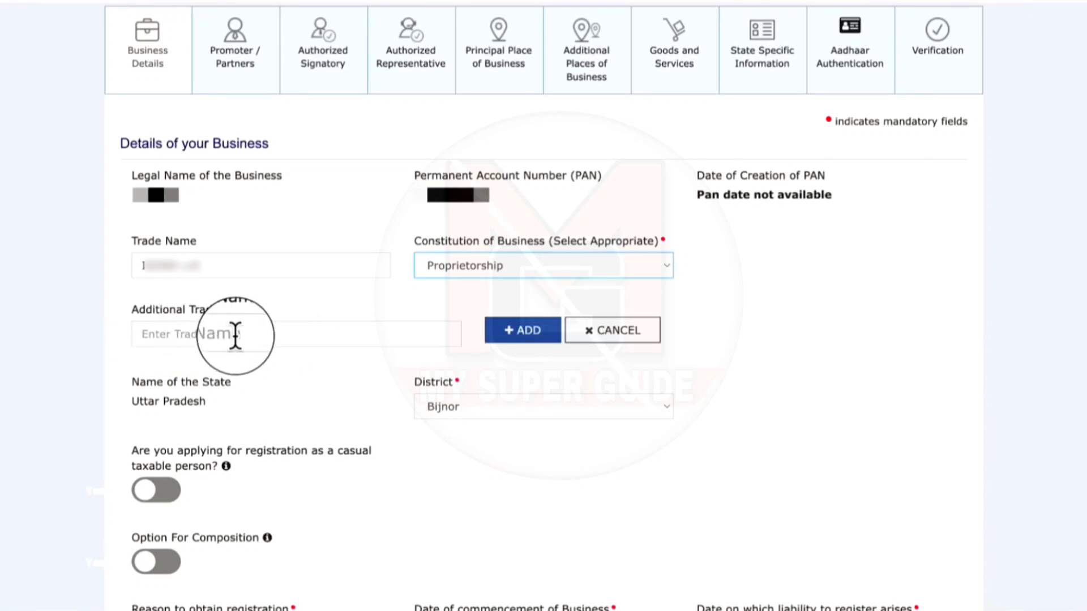
{"action": "left_click", "coordinate": [532, 343]}
{"action": "scroll", "coordinate": [227, 158], "scroll_direction": "down", "scroll_amount": 7}
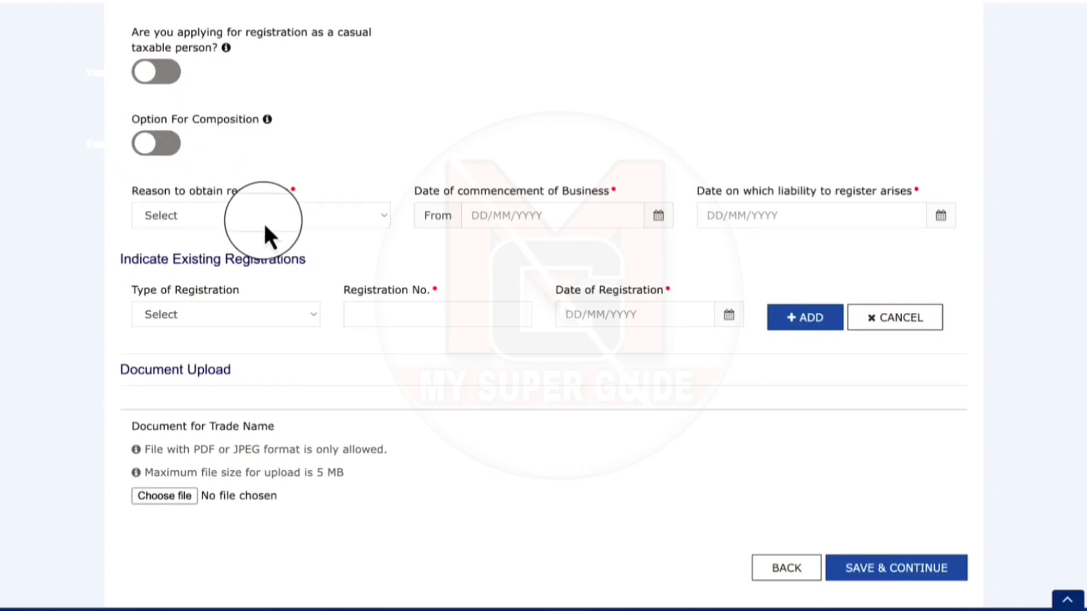
Step: Choose Voluntary Basis as the registration reason and pick the commencement date
{"action": "left_click", "coordinate": [238, 215]}
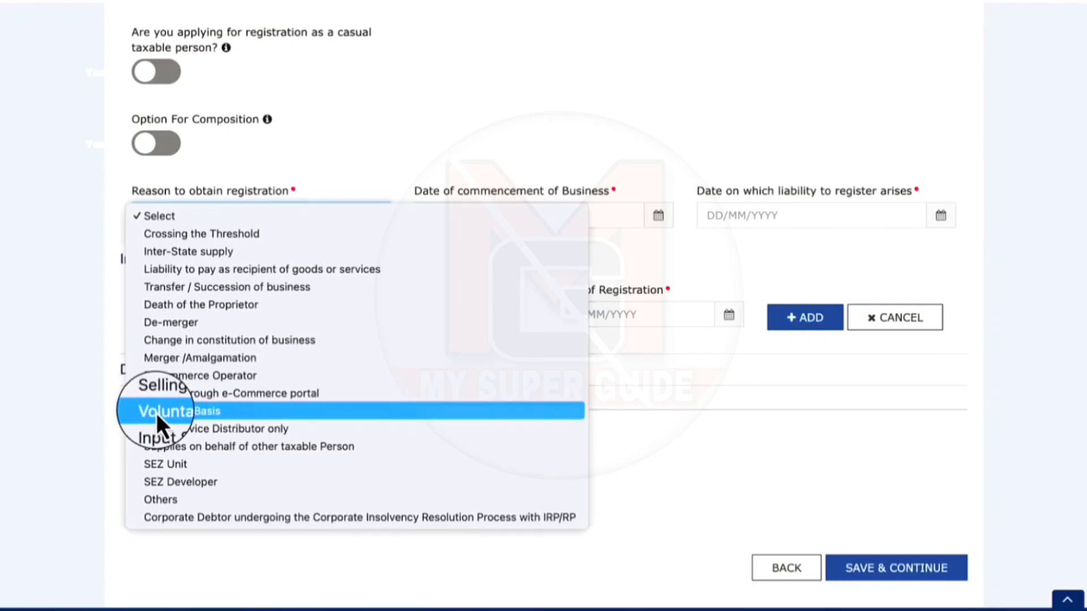
{"action": "left_click", "coordinate": [201, 413]}
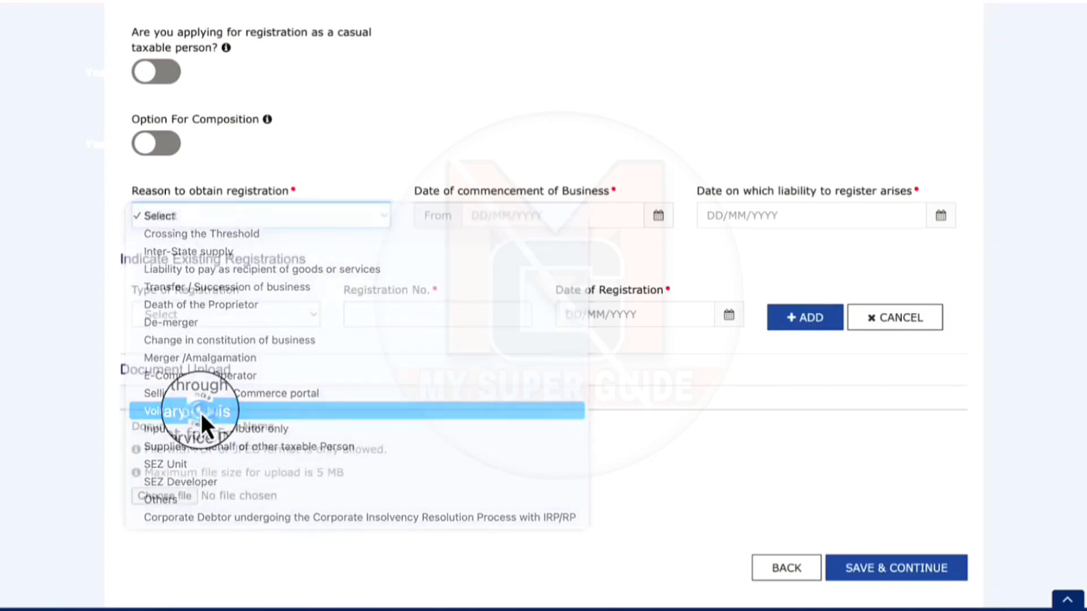
{"action": "left_click", "coordinate": [657, 215]}
{"action": "left_click", "coordinate": [571, 275]}
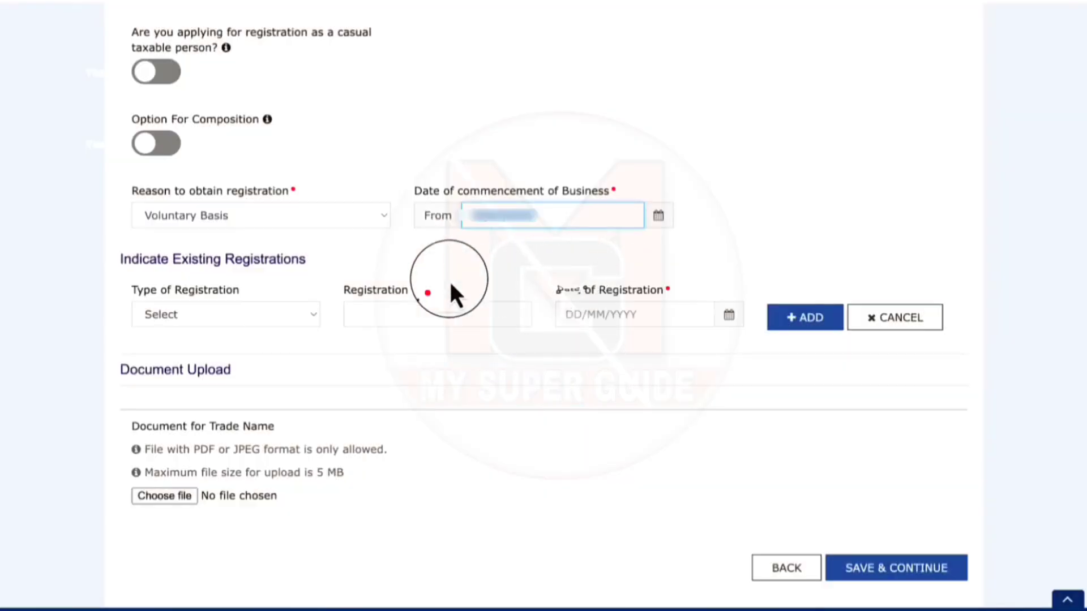
Step: Leave existing registrations unchanged and save the Business Details
{"action": "left_click", "coordinate": [285, 316]}
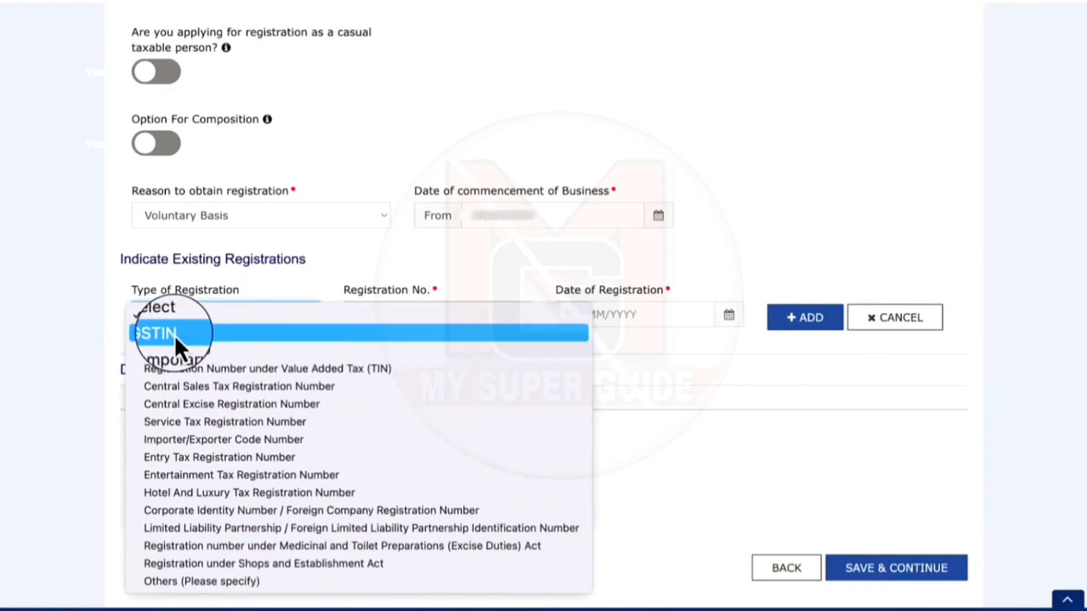
{"action": "left_click", "coordinate": [377, 290]}
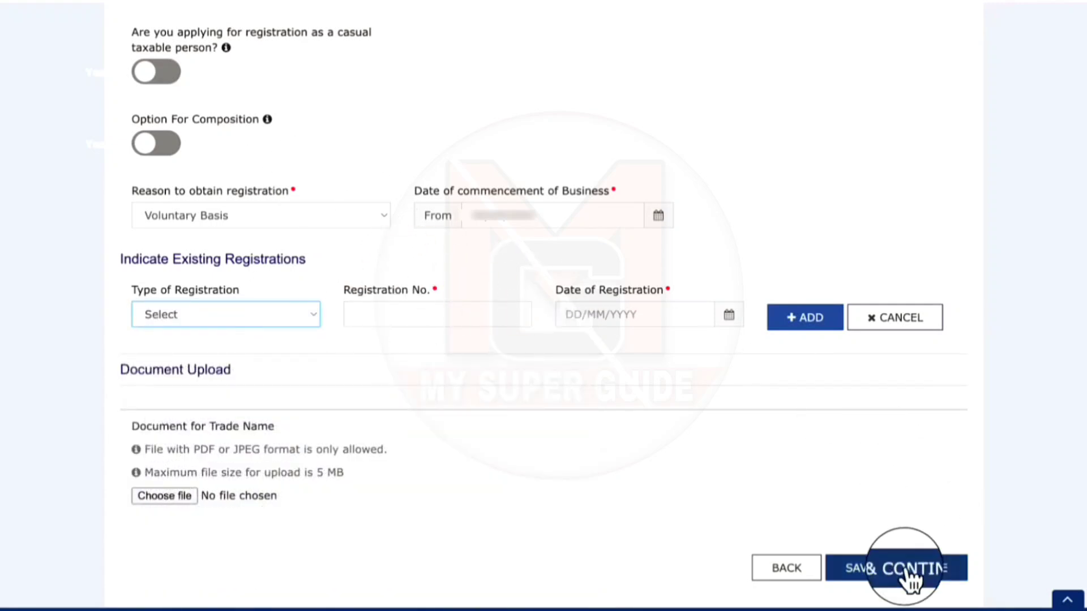
{"action": "left_click", "coordinate": [876, 573]}
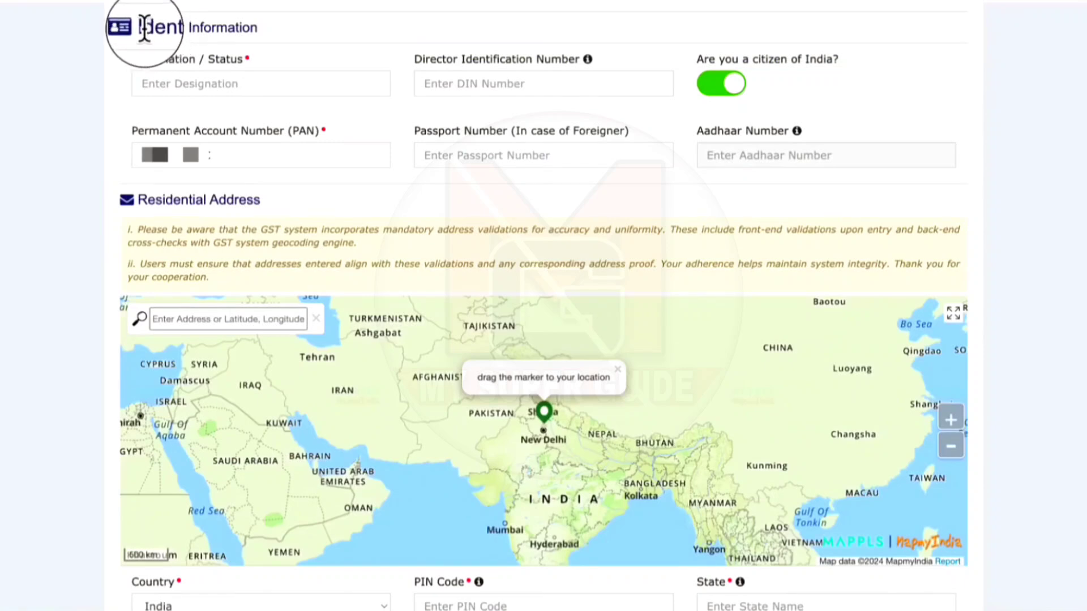
Step: Enter 'Proprietor' as the proprietor's Designation / Status
{"action": "left_click", "coordinate": [200, 82]}
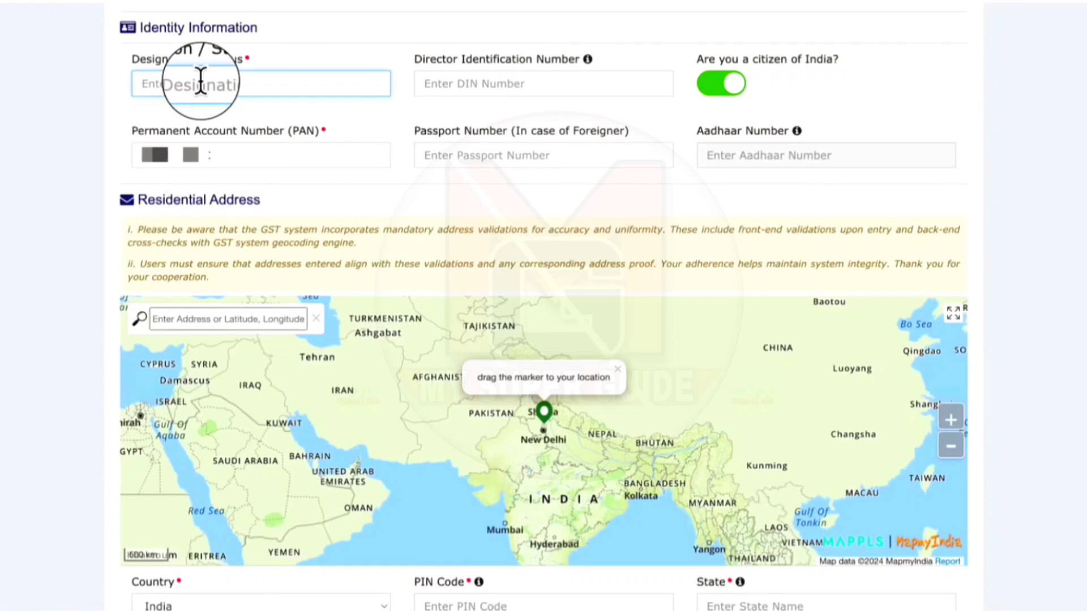
{"action": "type", "text": "Proprietor"}
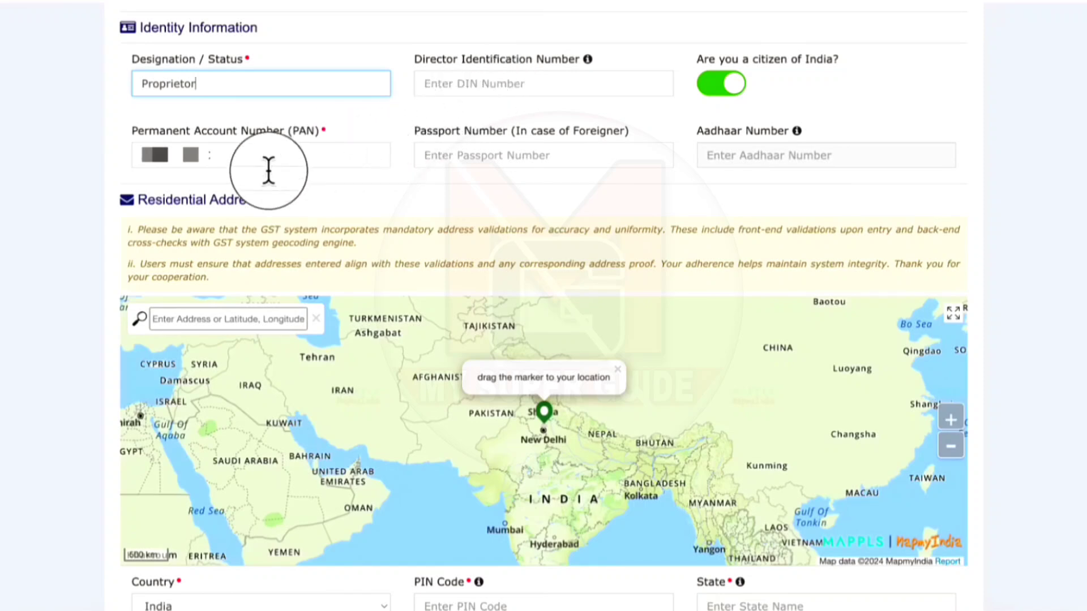
{"action": "scroll", "coordinate": [266, 170], "scroll_direction": "down", "scroll_amount": 3}
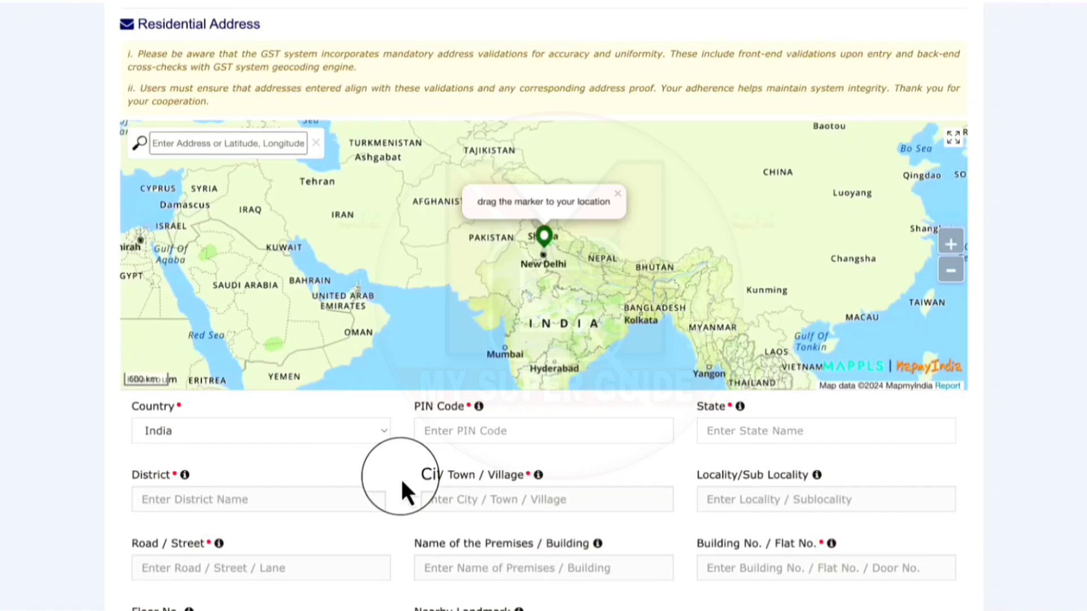
Step: Locate Kiratpur, Uttar Pradesh on the map and pin the proprietor's residence
{"action": "left_click", "coordinate": [214, 143]}
{"action": "type", "text": "kiratpur"}
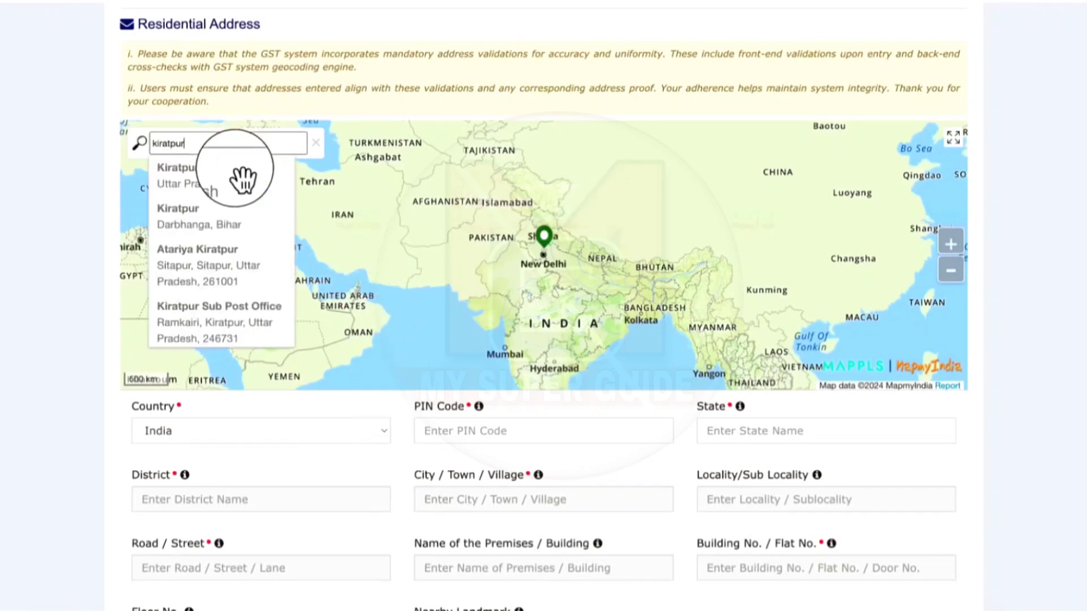
{"action": "left_click", "coordinate": [208, 186]}
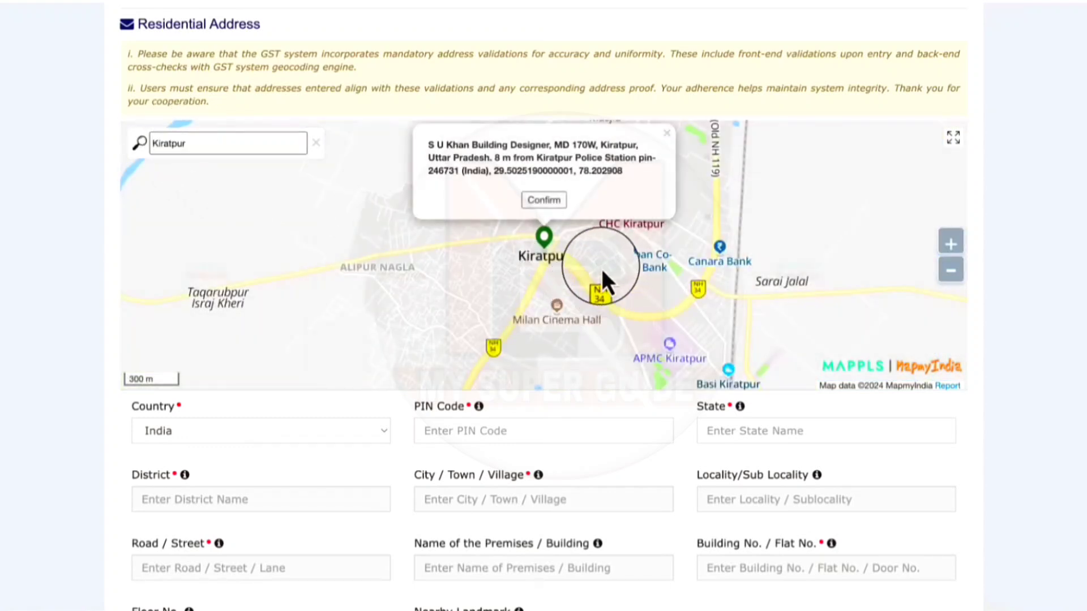
{"action": "mouse_move", "coordinate": [546, 237]}
{"action": "left_mouse_down"}
{"action": "mouse_move", "coordinate": [440, 235]}
{"action": "mouse_move", "coordinate": [476, 236]}
{"action": "left_mouse_up"}
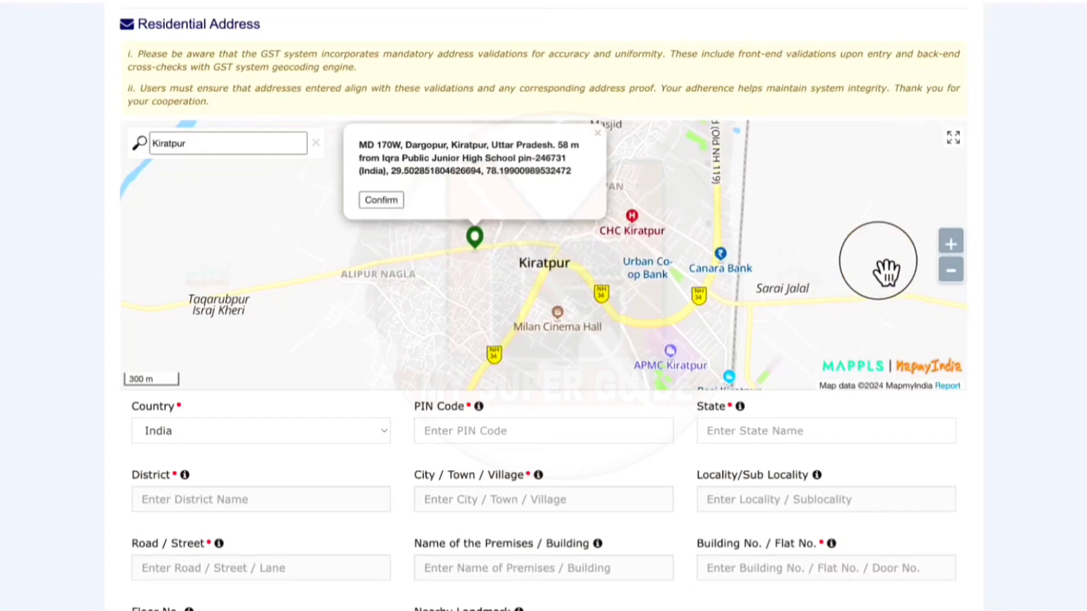
{"action": "left_click", "coordinate": [956, 249]}
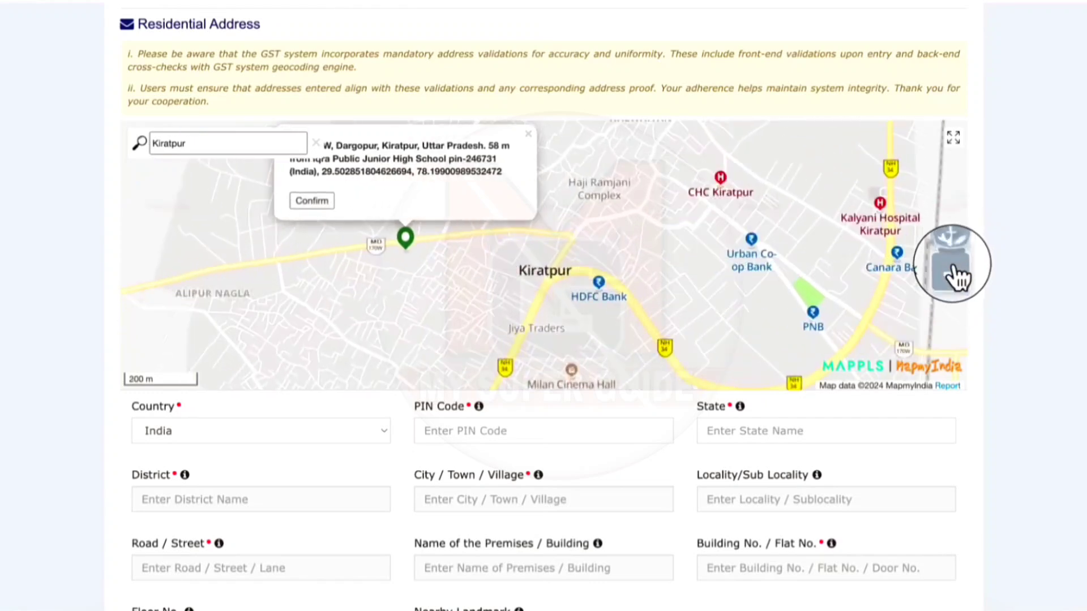
{"action": "left_click", "coordinate": [956, 273]}
{"action": "left_click", "coordinate": [952, 245]}
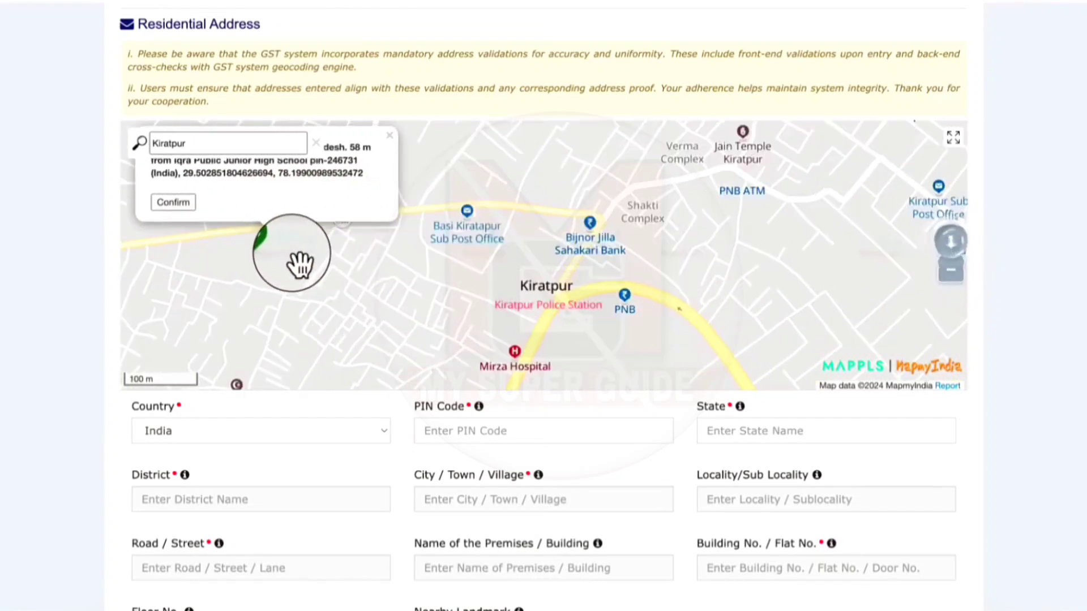
{"action": "mouse_move", "coordinate": [269, 238]}
{"action": "left_mouse_down"}
{"action": "mouse_move", "coordinate": [361, 242]}
{"action": "mouse_move", "coordinate": [439, 279]}
{"action": "left_mouse_up"}
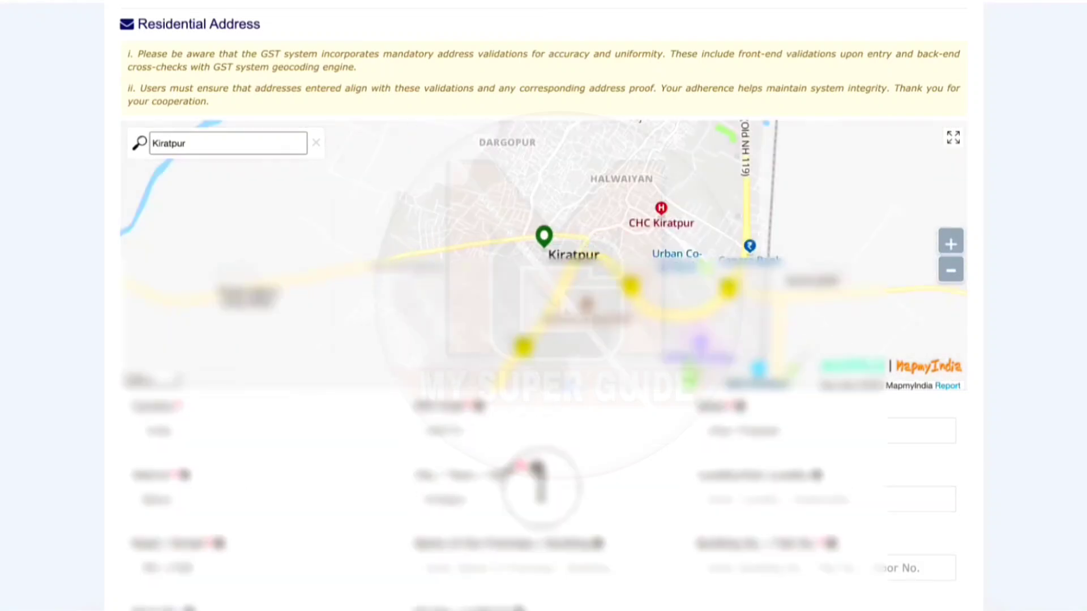
{"action": "scroll", "coordinate": [357, 481], "scroll_direction": "down", "scroll_amount": 3}
{"action": "scroll", "coordinate": [627, 479], "scroll_direction": "down", "scroll_amount": 1}
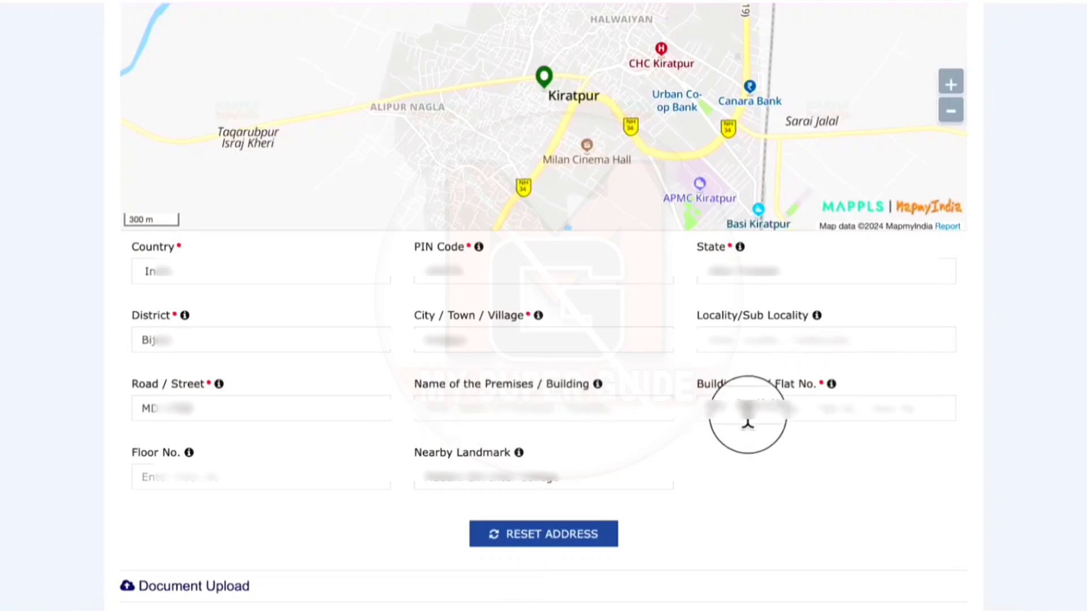
{"action": "scroll", "coordinate": [434, 340], "scroll_direction": "down", "scroll_amount": 5}
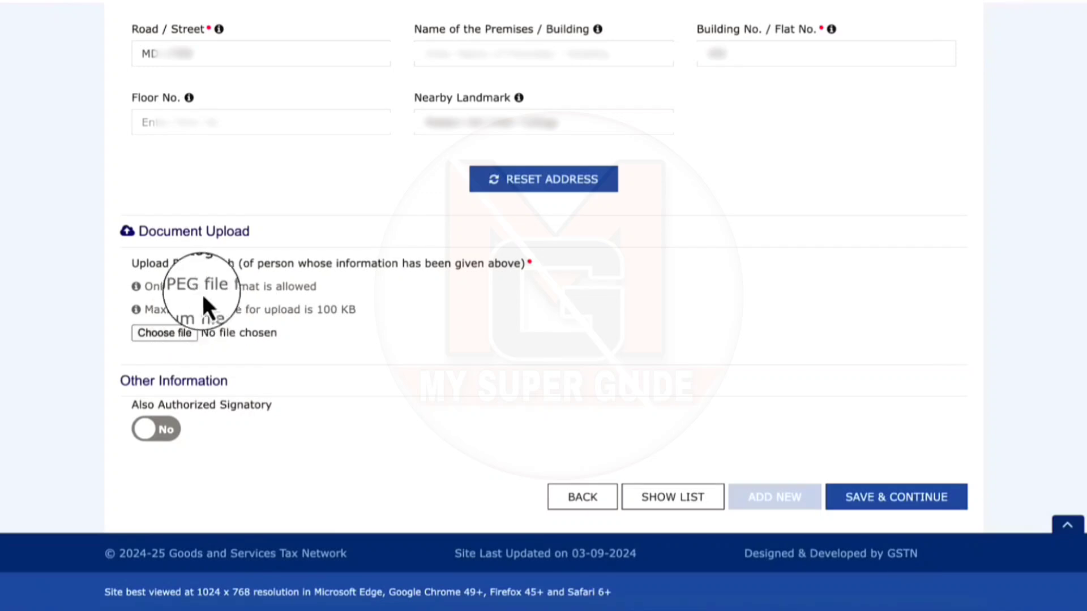
Step: Upload the promoter's JPEG photo, mark them Also Authorized Signatory, and save
{"action": "left_click", "coordinate": [177, 334]}
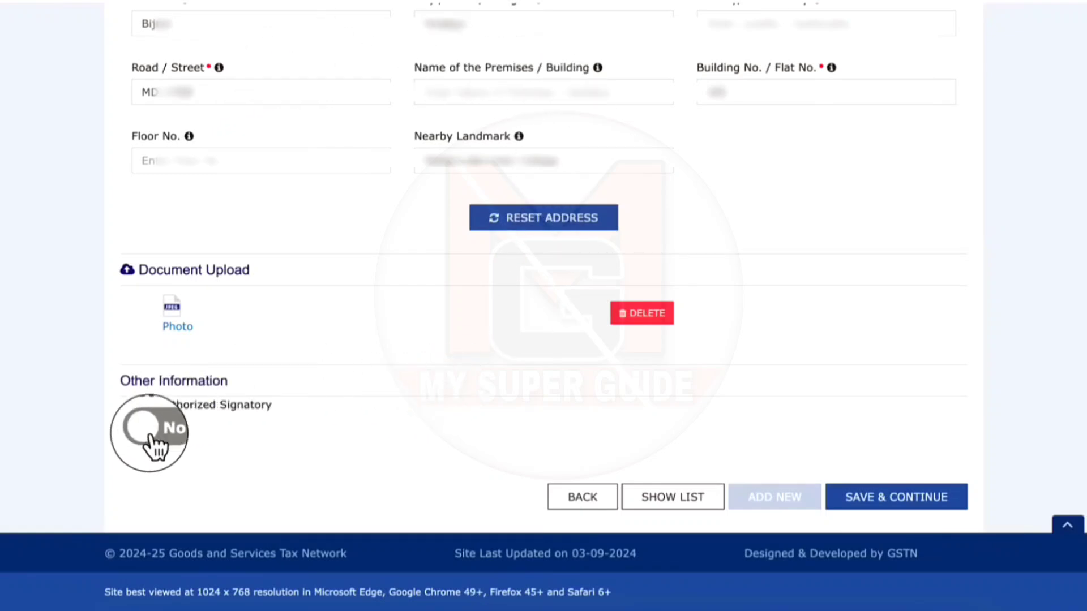
{"action": "left_click", "coordinate": [171, 435]}
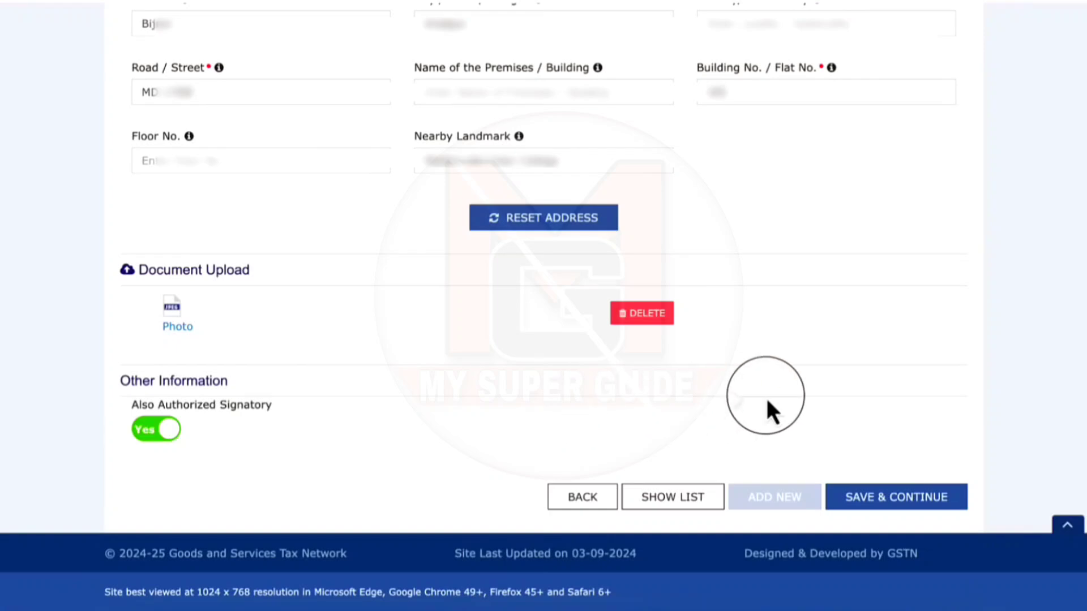
{"action": "left_click", "coordinate": [874, 498]}
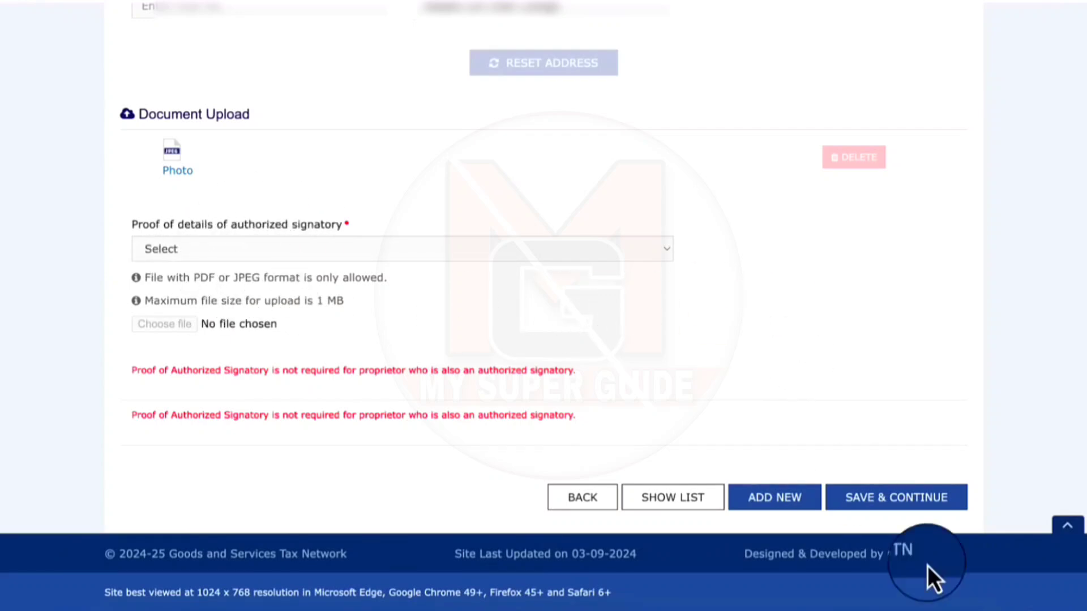
{"action": "left_click", "coordinate": [861, 507]}
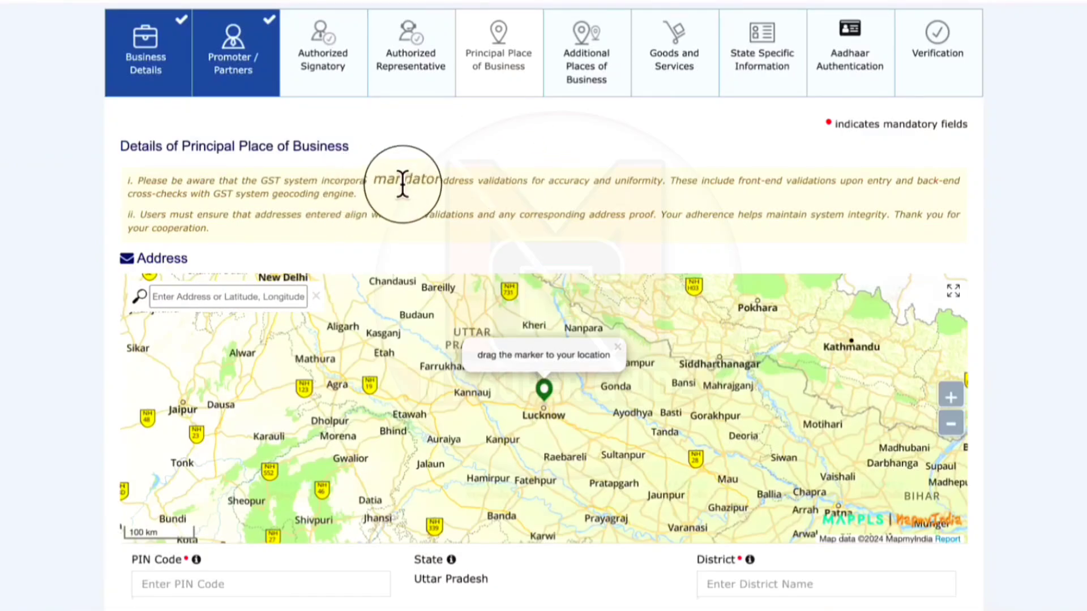
Step: Search 'kiratpur', zoom in, pin the business spot, and confirm the address
{"action": "scroll", "coordinate": [421, 175], "scroll_direction": "down", "scroll_amount": 3}
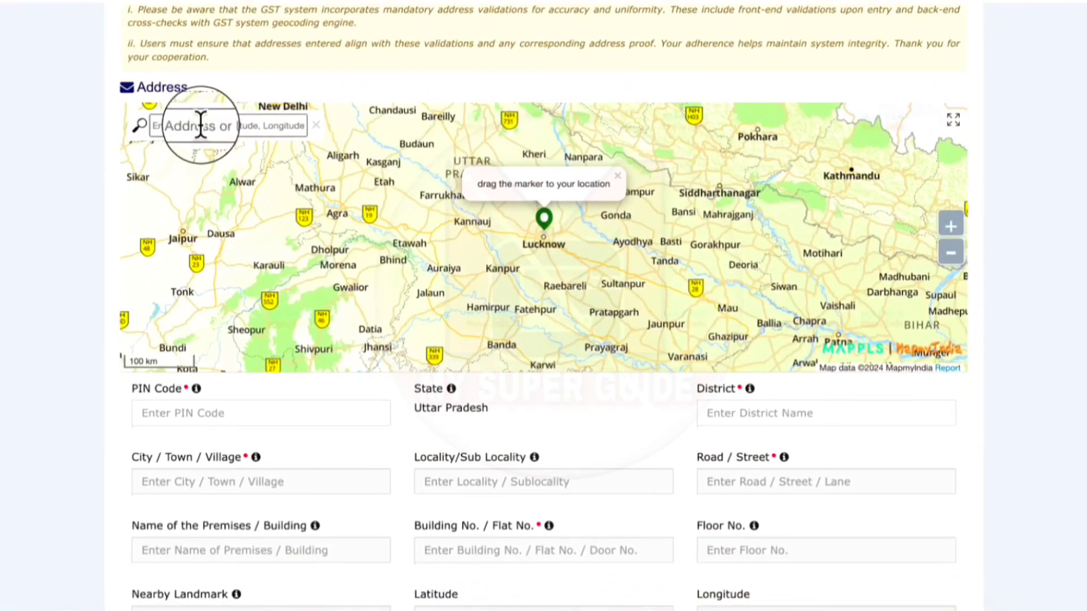
{"action": "left_click", "coordinate": [201, 125]}
{"action": "type", "text": "kiratpur"}
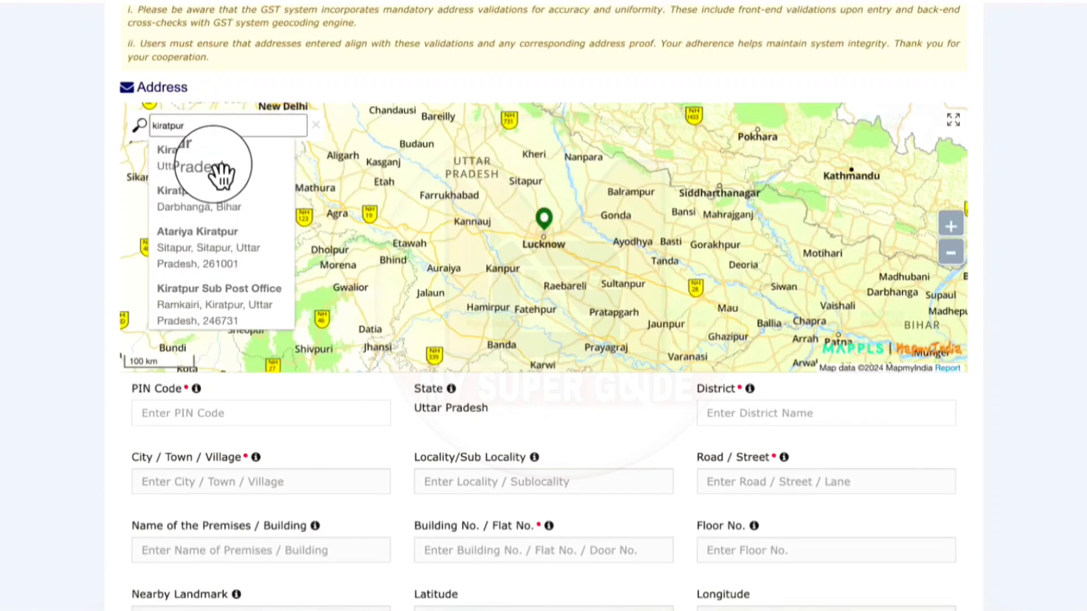
{"action": "left_click", "coordinate": [221, 169]}
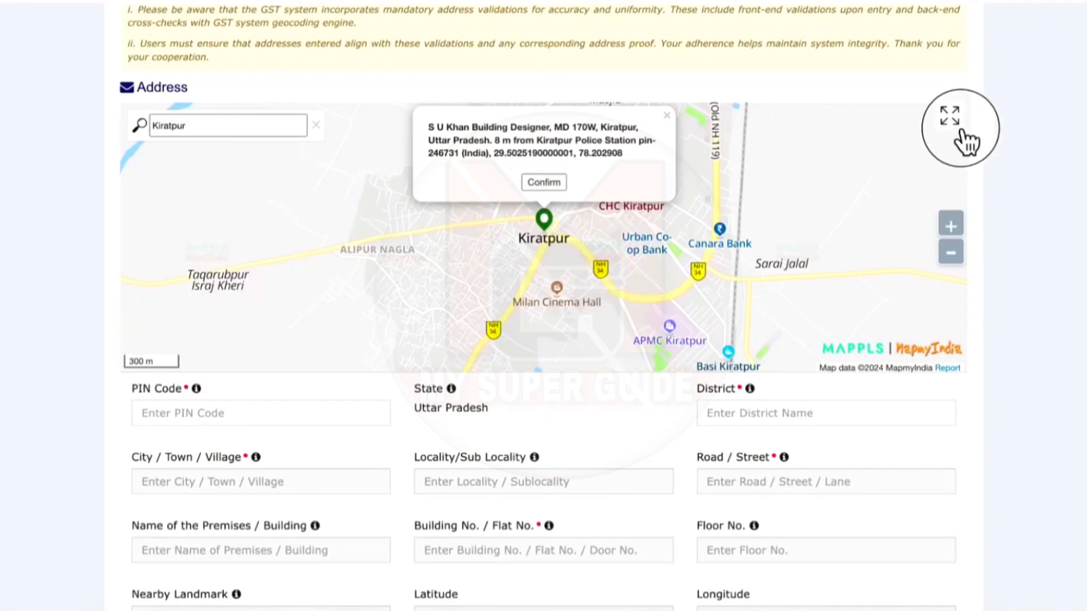
{"action": "left_click", "coordinate": [959, 223]}
{"action": "left_click", "coordinate": [958, 223]}
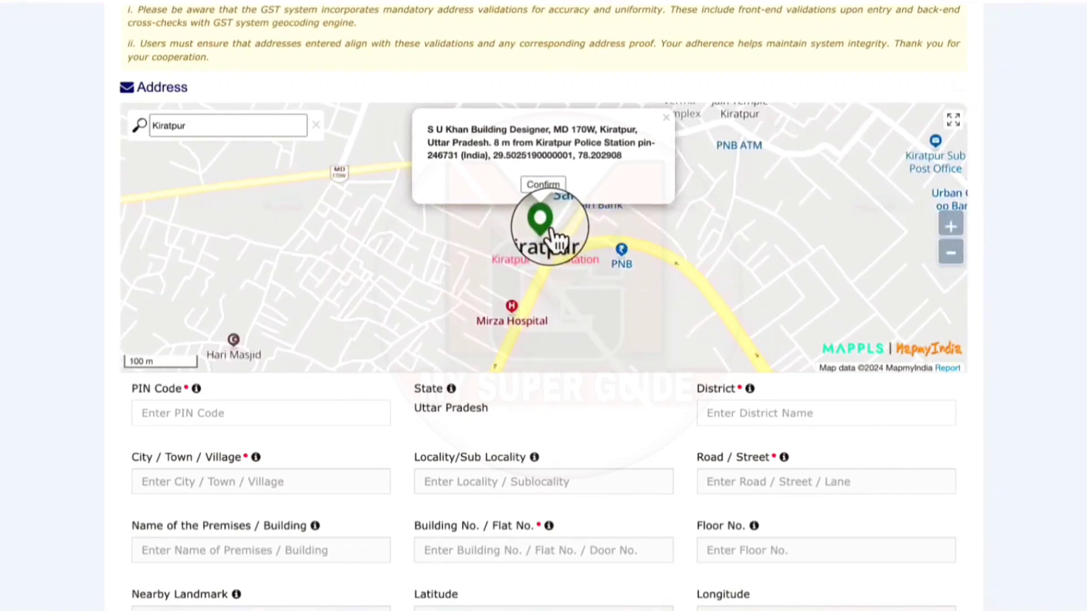
{"action": "mouse_move", "coordinate": [550, 233]}
{"action": "left_mouse_down"}
{"action": "mouse_move", "coordinate": [668, 235]}
{"action": "mouse_move", "coordinate": [702, 253]}
{"action": "left_mouse_up"}
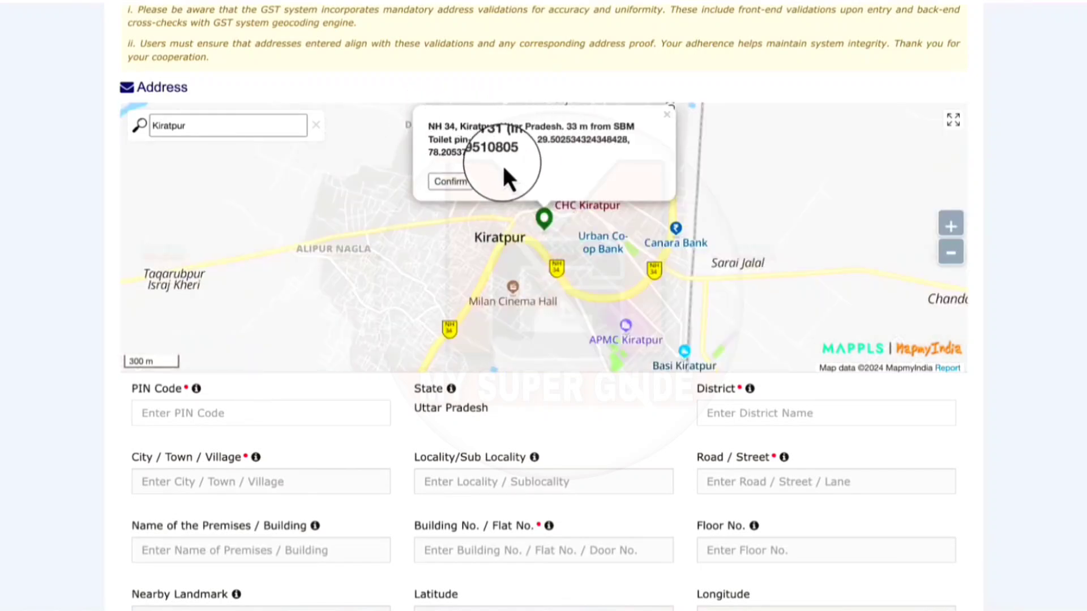
{"action": "left_click", "coordinate": [452, 185]}
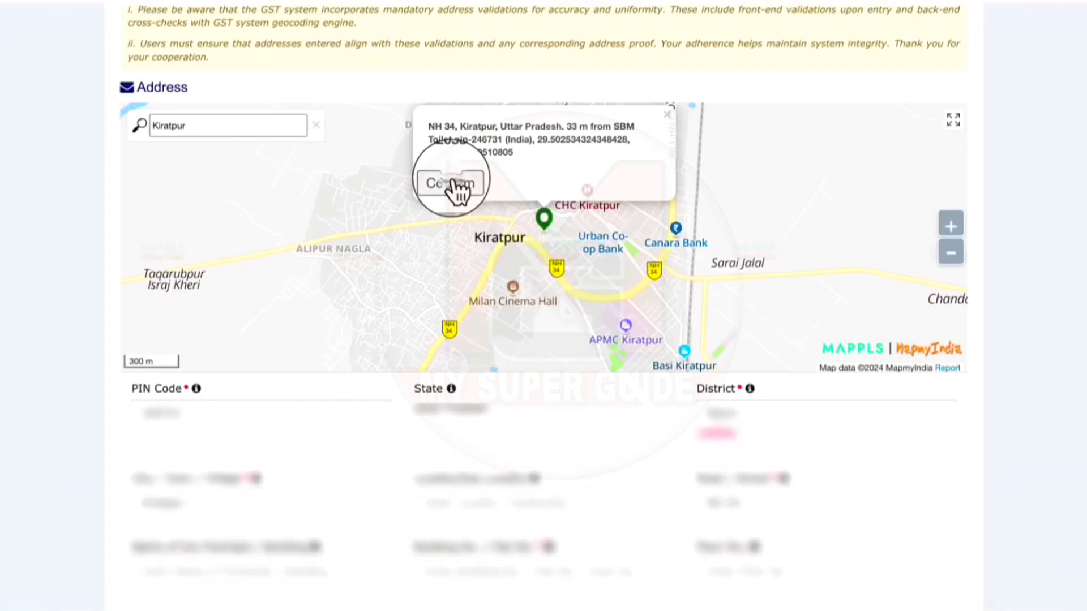
{"action": "scroll", "coordinate": [599, 378], "scroll_direction": "down", "scroll_amount": 4}
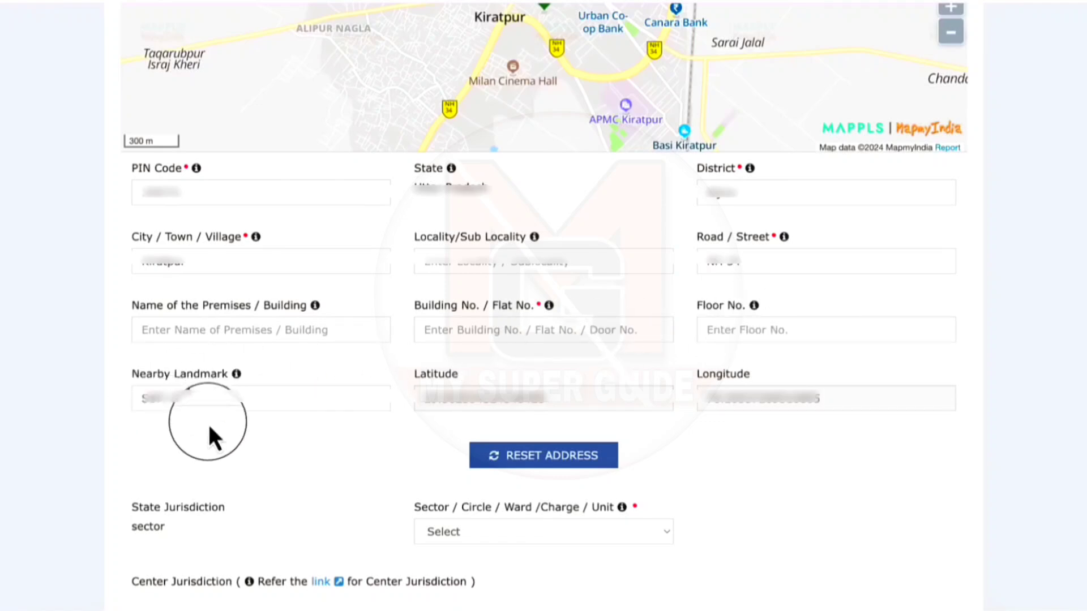
Step: Choose Sector-1 state jurisdiction and MEERUT Commissionerate with its Division and Range
{"action": "scroll", "coordinate": [137, 104], "scroll_direction": "down", "scroll_amount": 6}
{"action": "left_click_drag", "start_coordinate": [131, 103], "coordinate": [226, 102]}
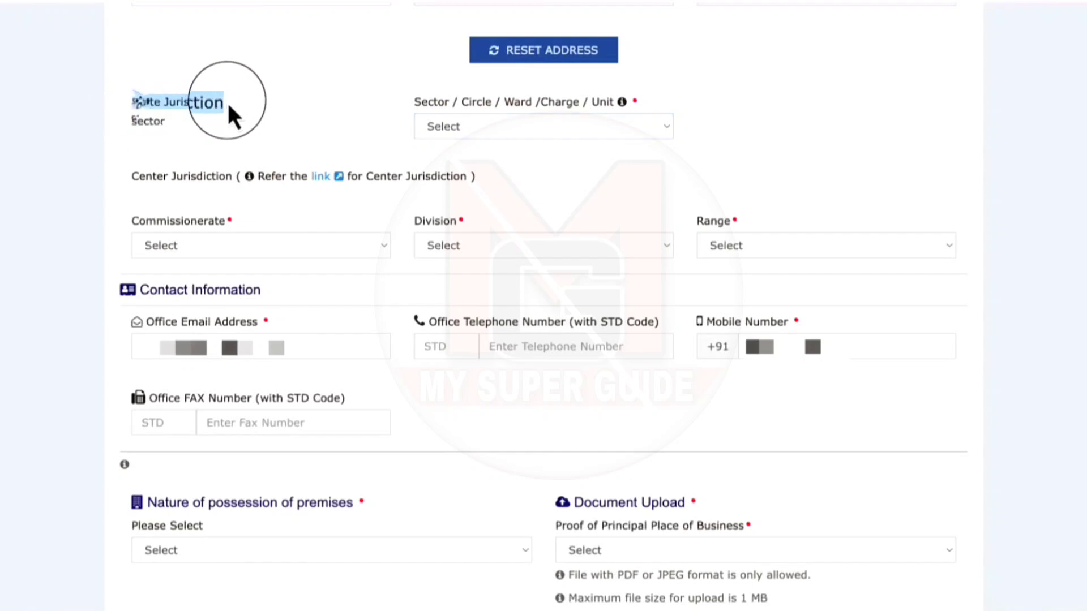
{"action": "left_click", "coordinate": [483, 126]}
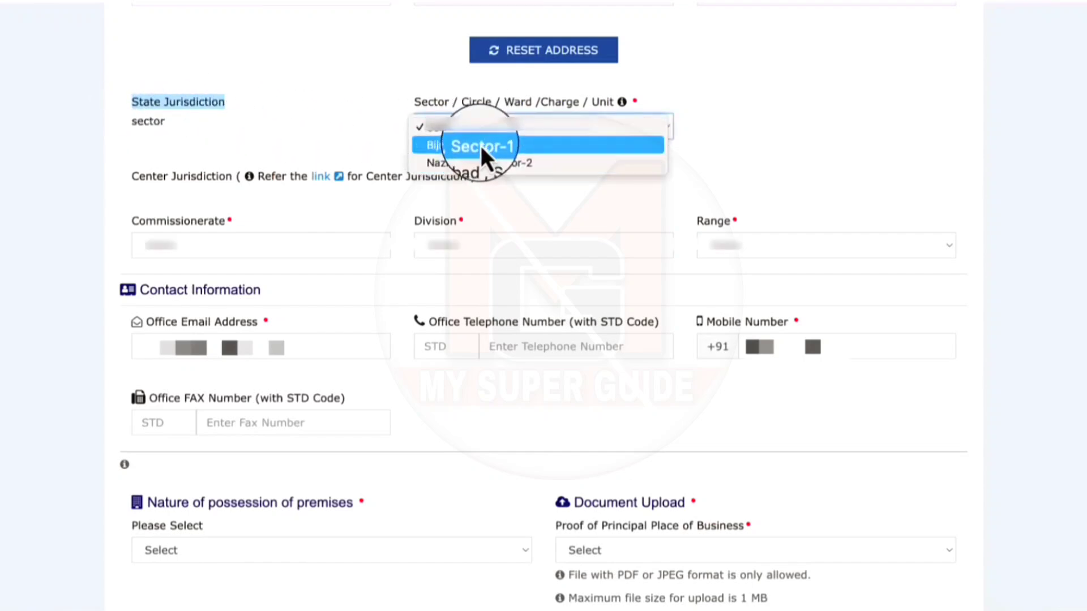
{"action": "left_click", "coordinate": [483, 146]}
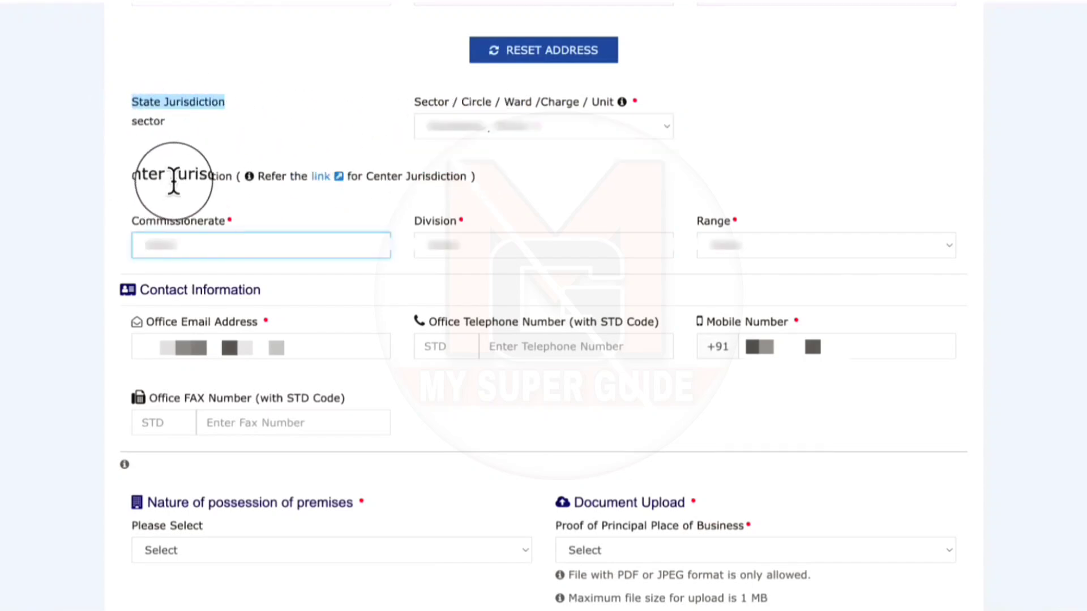
{"action": "left_click", "coordinate": [216, 247]}
{"action": "left_click", "coordinate": [212, 263]}
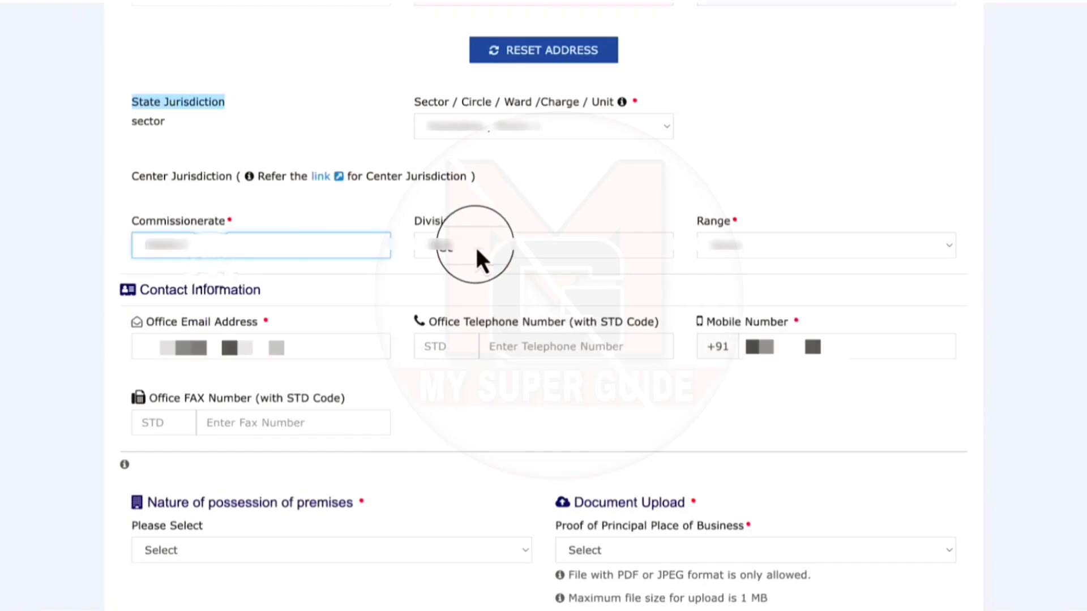
{"action": "left_click", "coordinate": [475, 246]}
{"action": "left_click", "coordinate": [473, 264]}
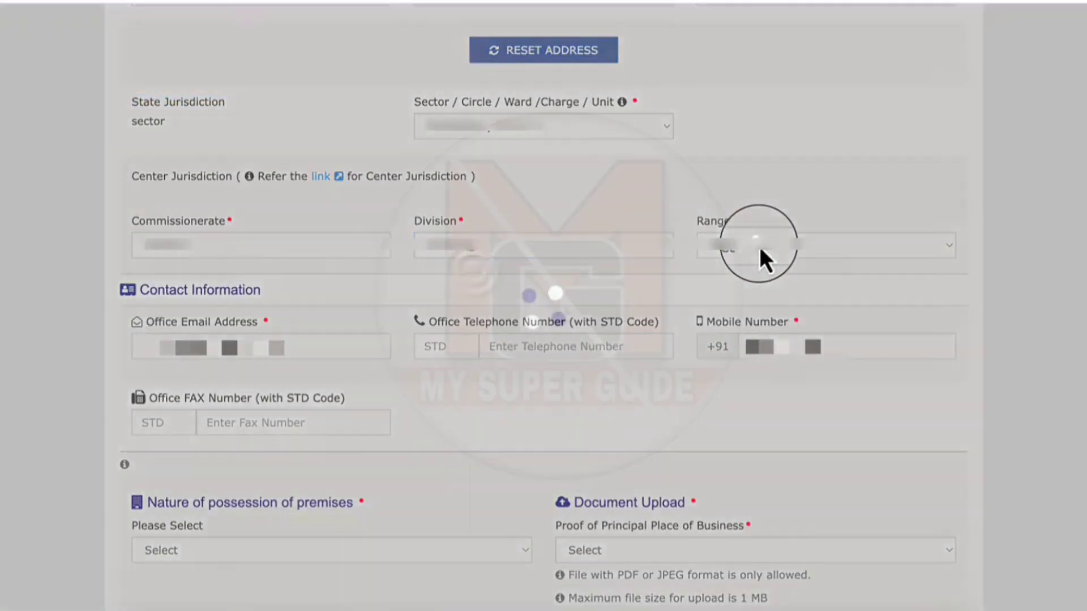
{"action": "left_click", "coordinate": [758, 247]}
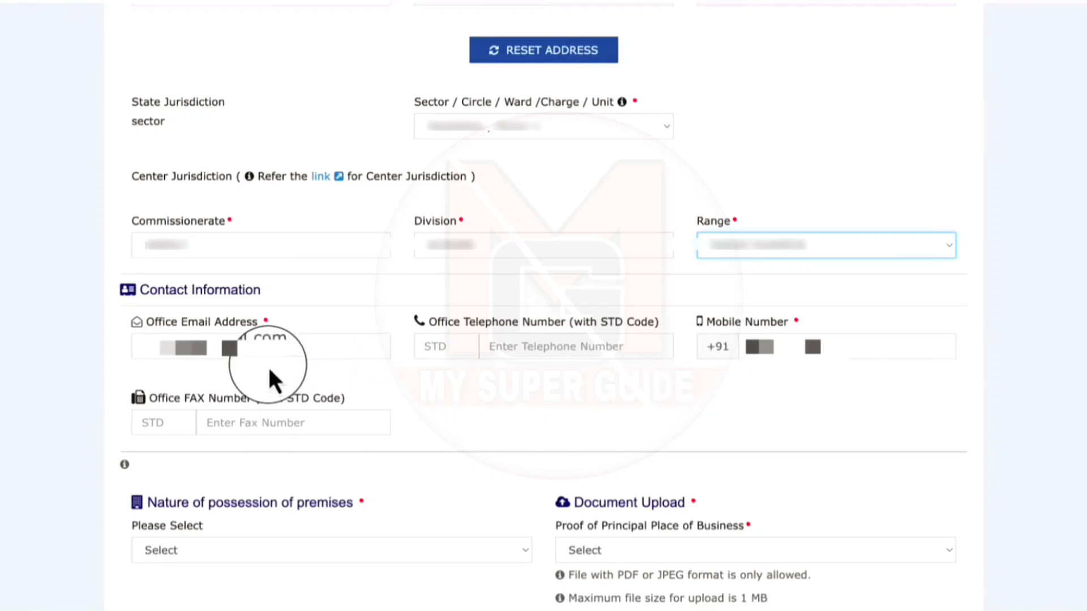
Step: Set Nature of possession of premises to Rented
{"action": "scroll", "coordinate": [399, 178], "scroll_direction": "down", "scroll_amount": 5}
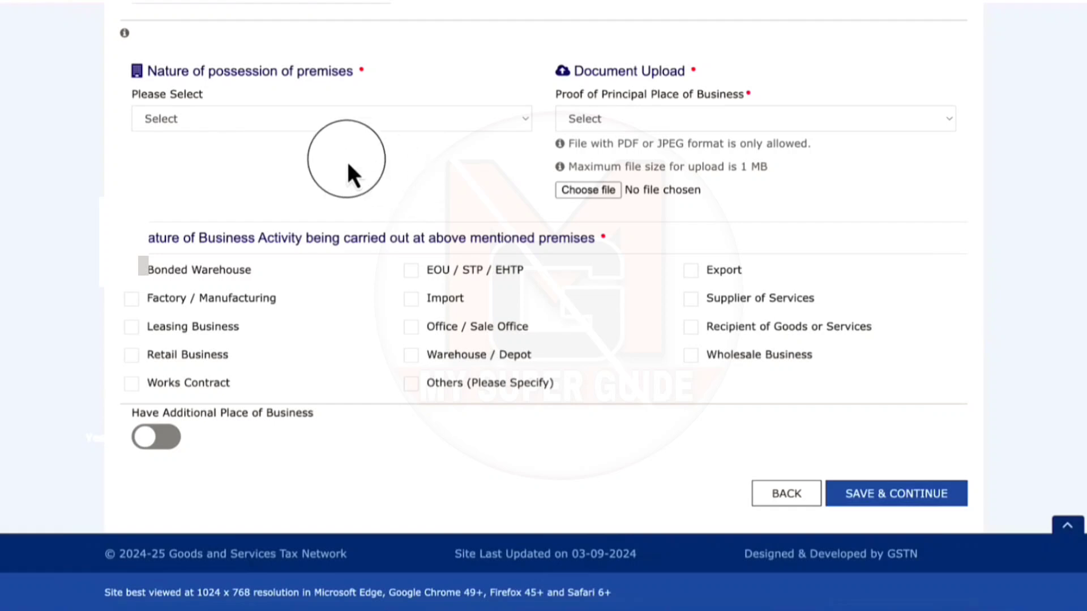
{"action": "left_click", "coordinate": [228, 124]}
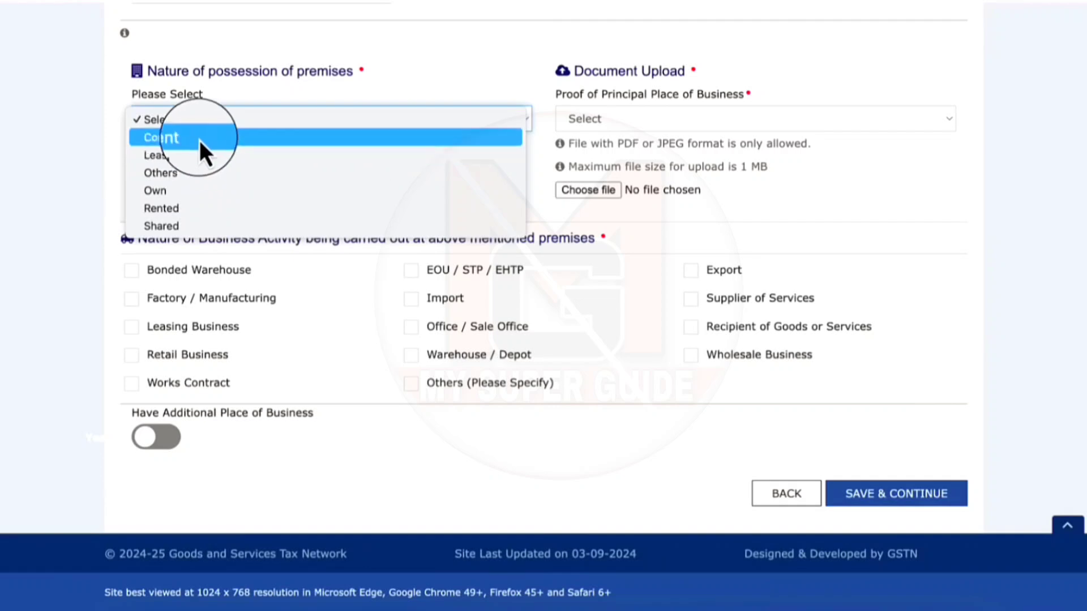
{"action": "left_click", "coordinate": [185, 208]}
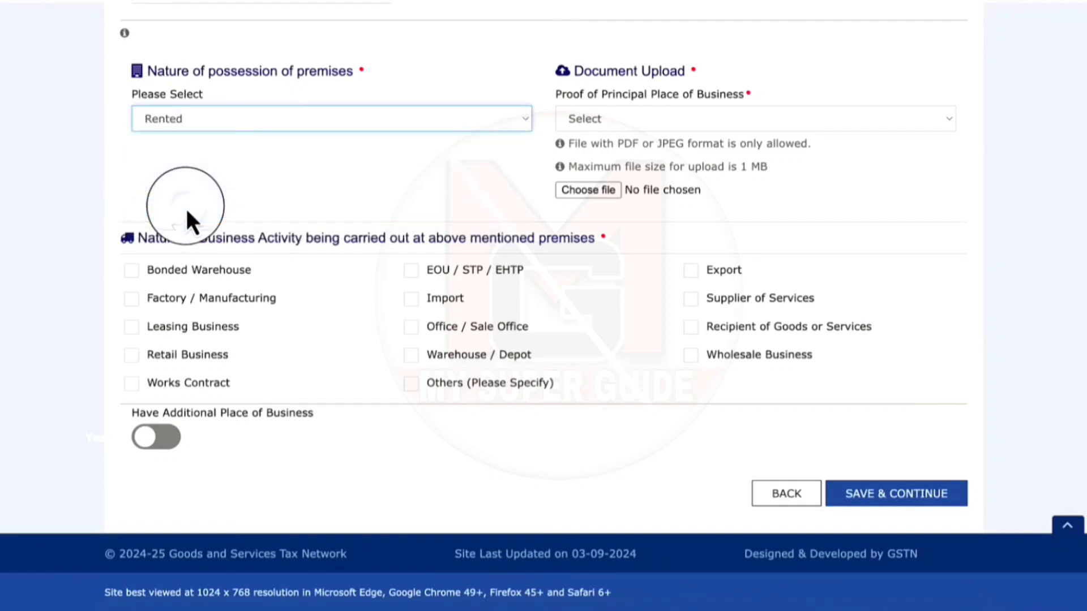
Step: Add Rent / Lease agreement and Electricity Bill as address proofs and upload the bill
{"action": "left_click", "coordinate": [651, 121]}
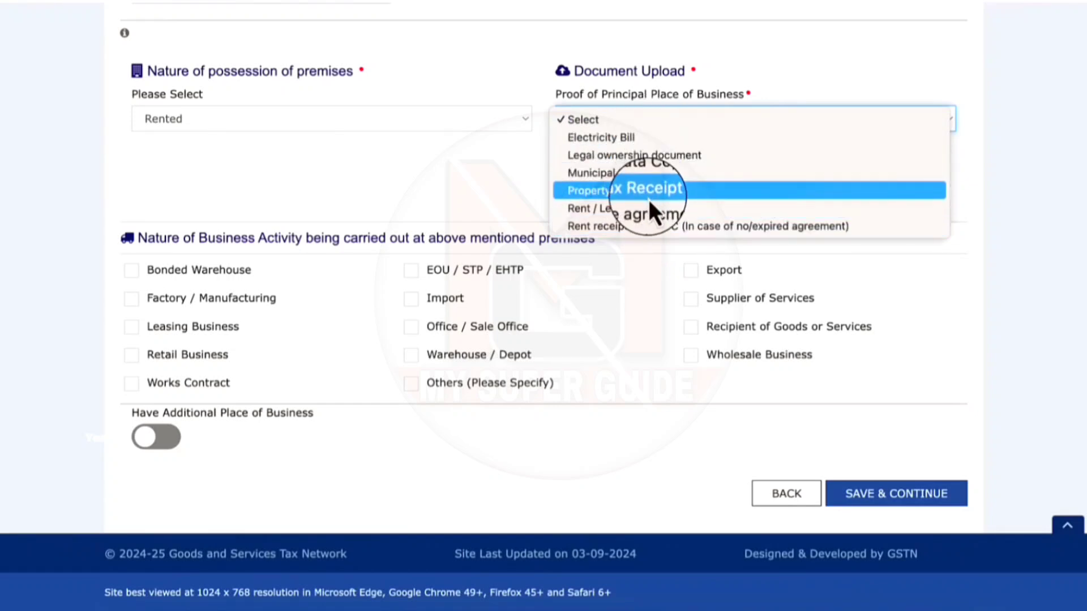
{"action": "left_click", "coordinate": [610, 208]}
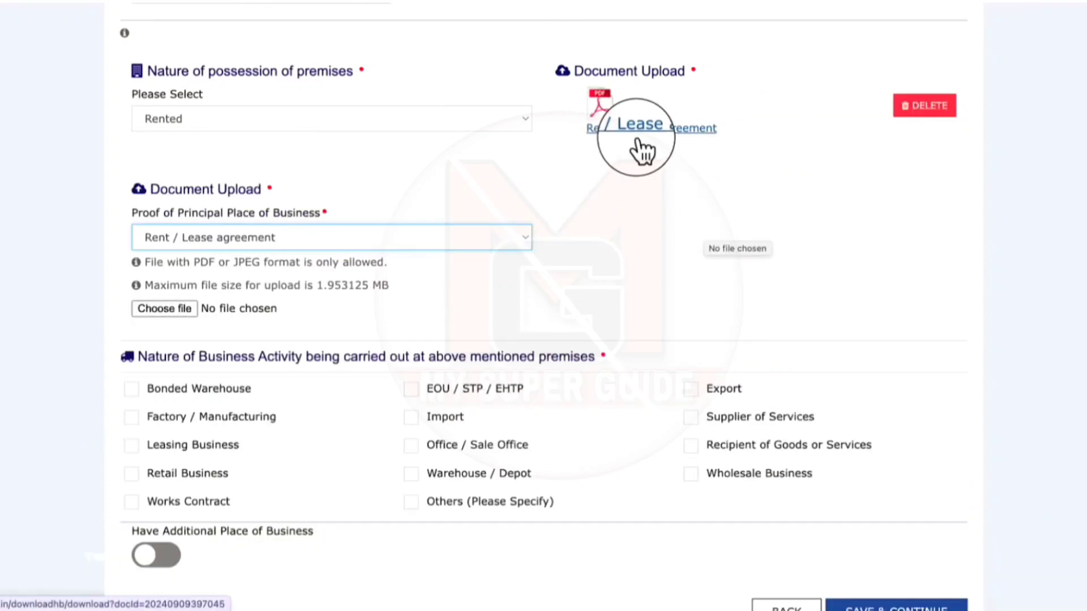
{"action": "left_click", "coordinate": [254, 238]}
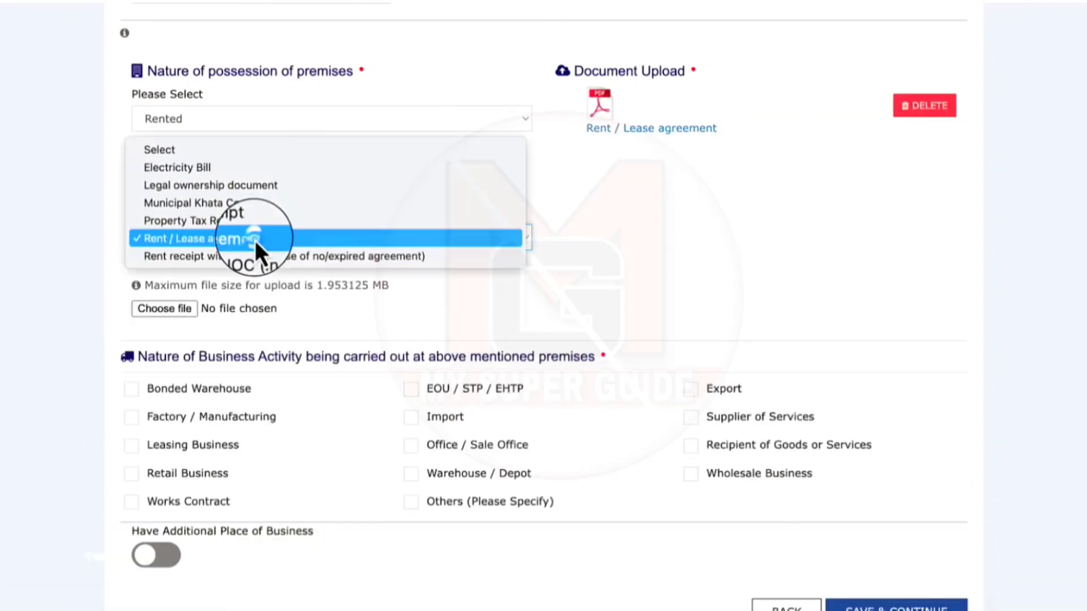
{"action": "left_click", "coordinate": [198, 170]}
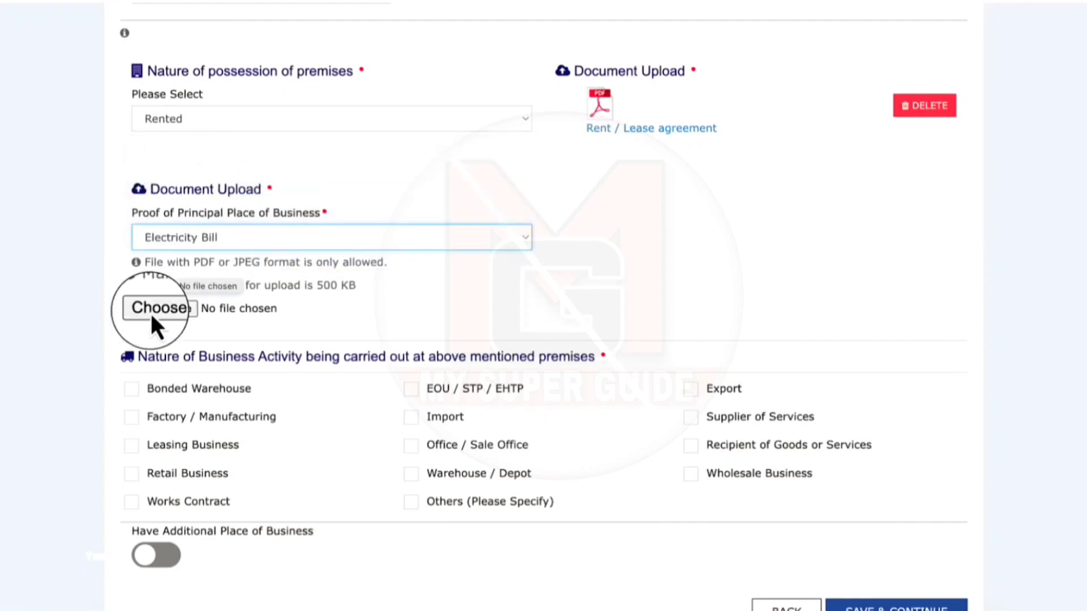
{"action": "left_click", "coordinate": [167, 310]}
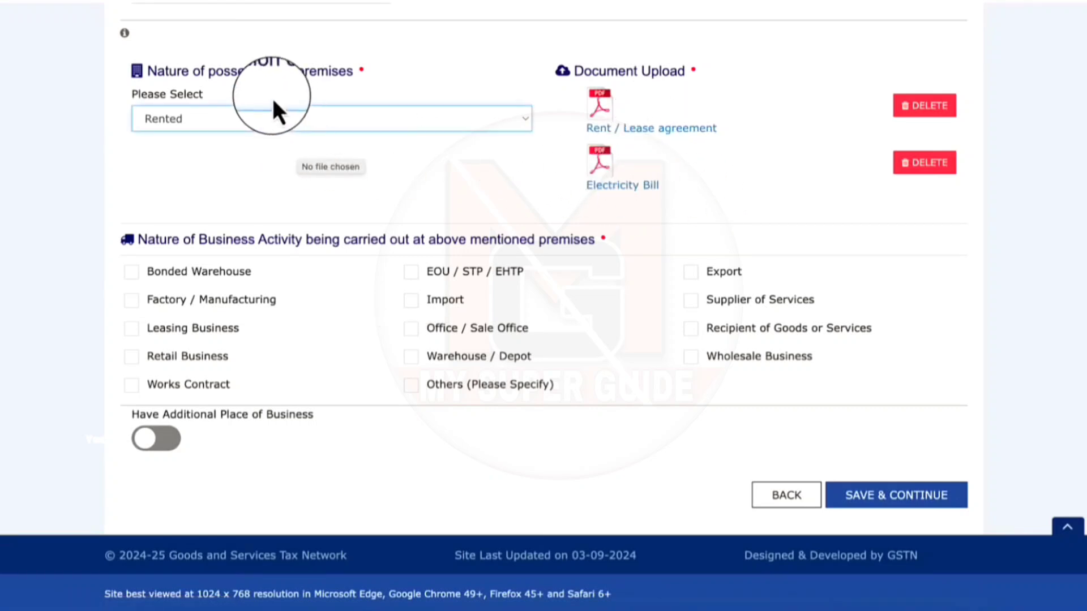
Step: Keep Rented as the possession type, mark Office / Sale Office as the activity, and save
{"action": "left_click", "coordinate": [286, 119]}
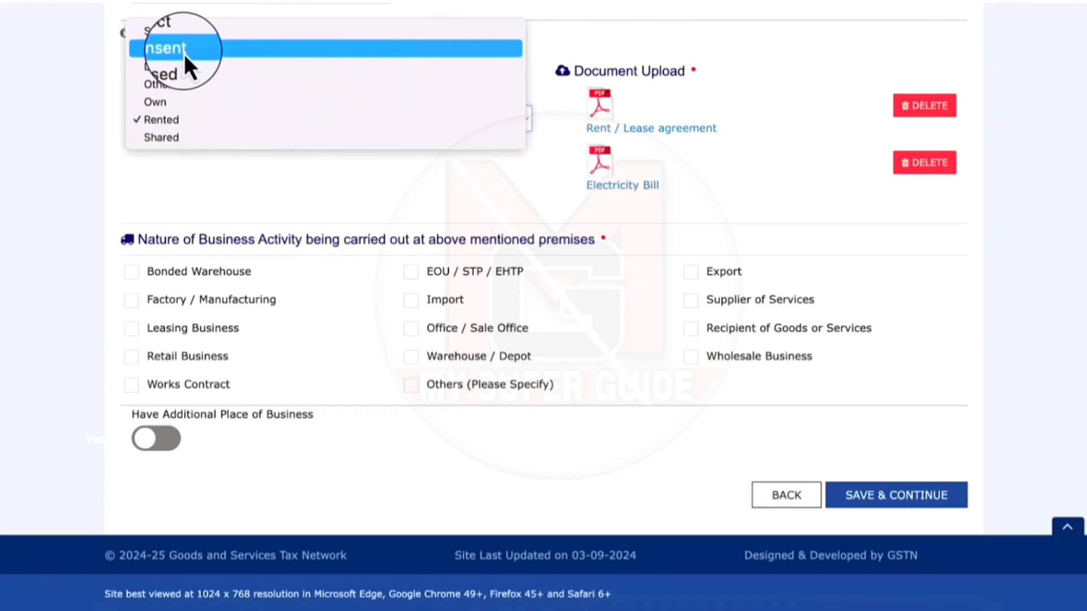
{"action": "left_click", "coordinate": [66, 92]}
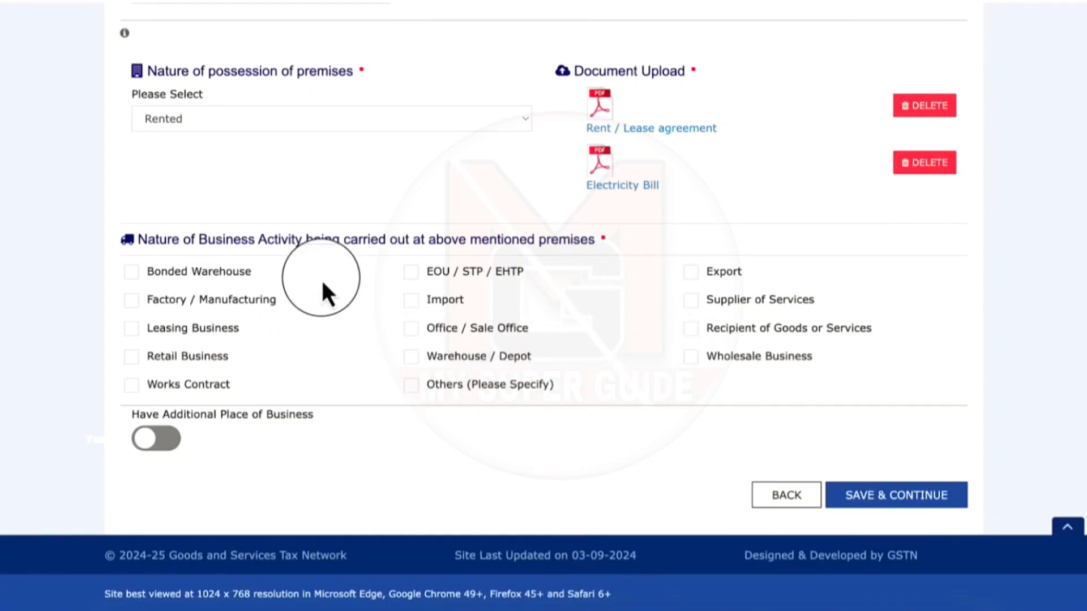
{"action": "left_click", "coordinate": [412, 331]}
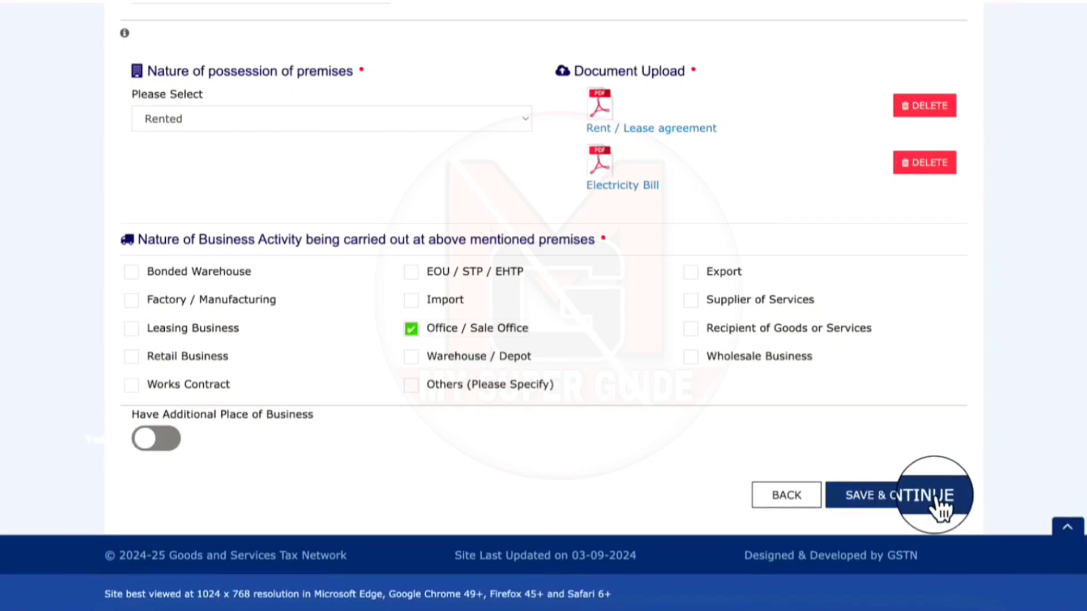
{"action": "left_click", "coordinate": [853, 488]}
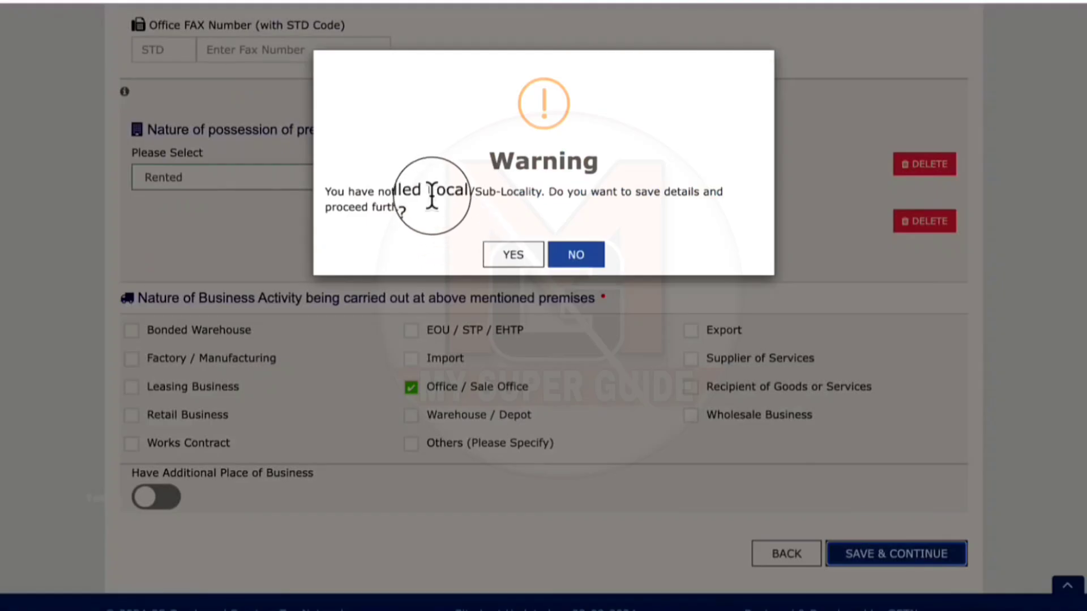
Step: Accept the warning about the blank Locality/Sub-Locality and proceed anyway
{"action": "left_click_drag", "start_coordinate": [429, 191], "coordinate": [538, 186]}
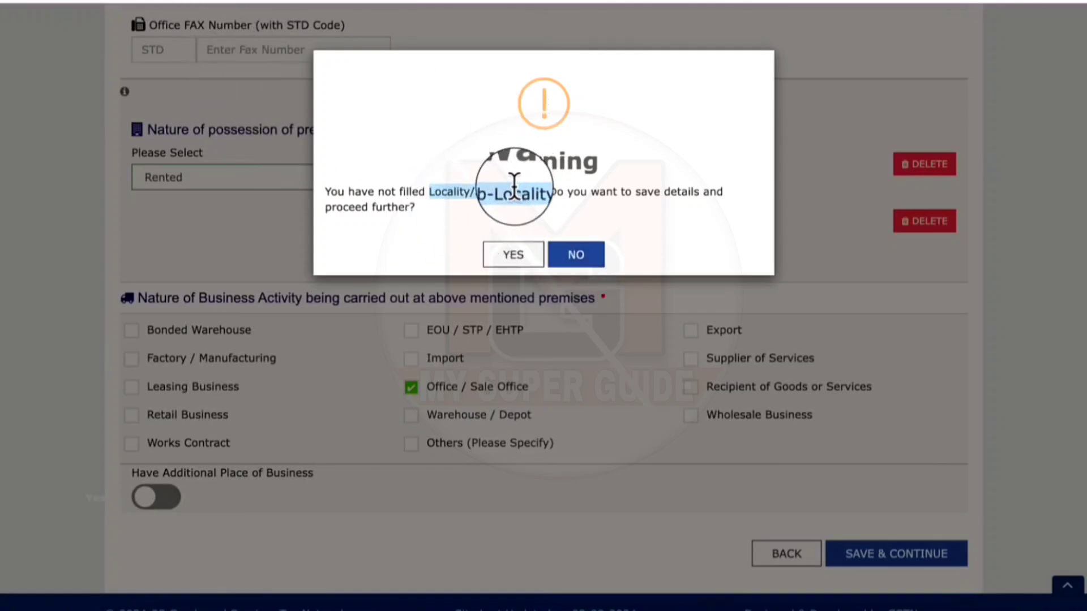
{"action": "left_click", "coordinate": [503, 253]}
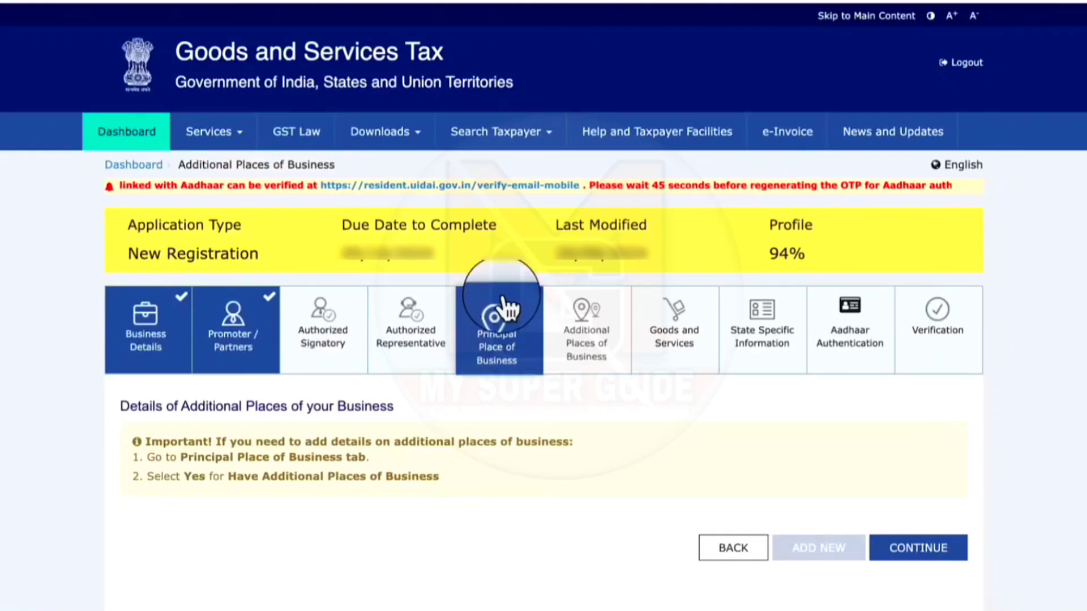
Step: Continue from Additional Places of Business without adding any extra premises
{"action": "left_click", "coordinate": [900, 547]}
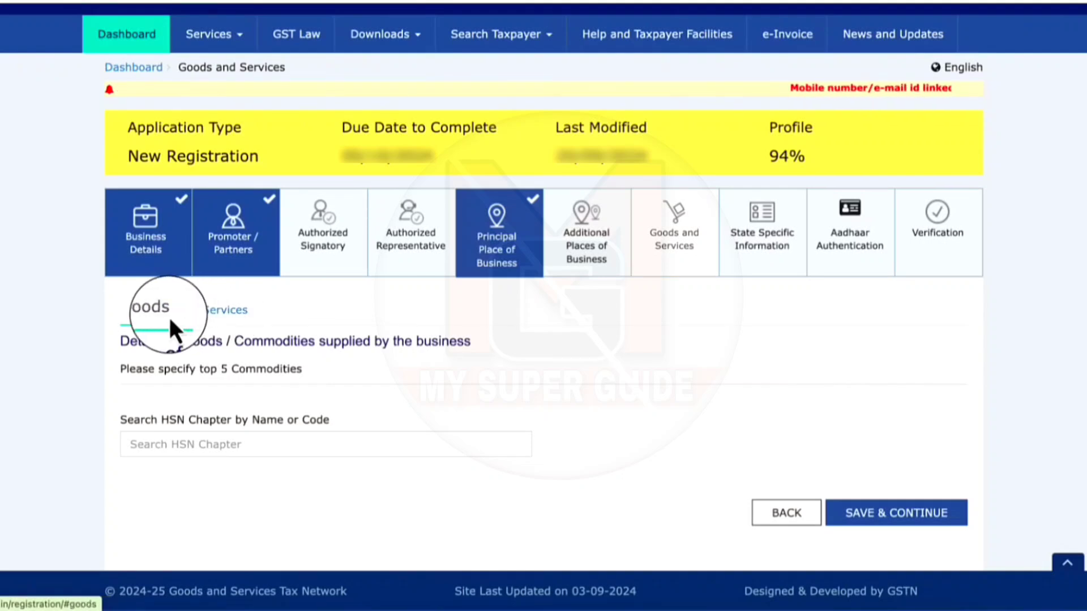
Step: Add Advertising Services (search 'adver') and 997152 brokerage services (search 'broke') under Services
{"action": "left_click", "coordinate": [226, 314]}
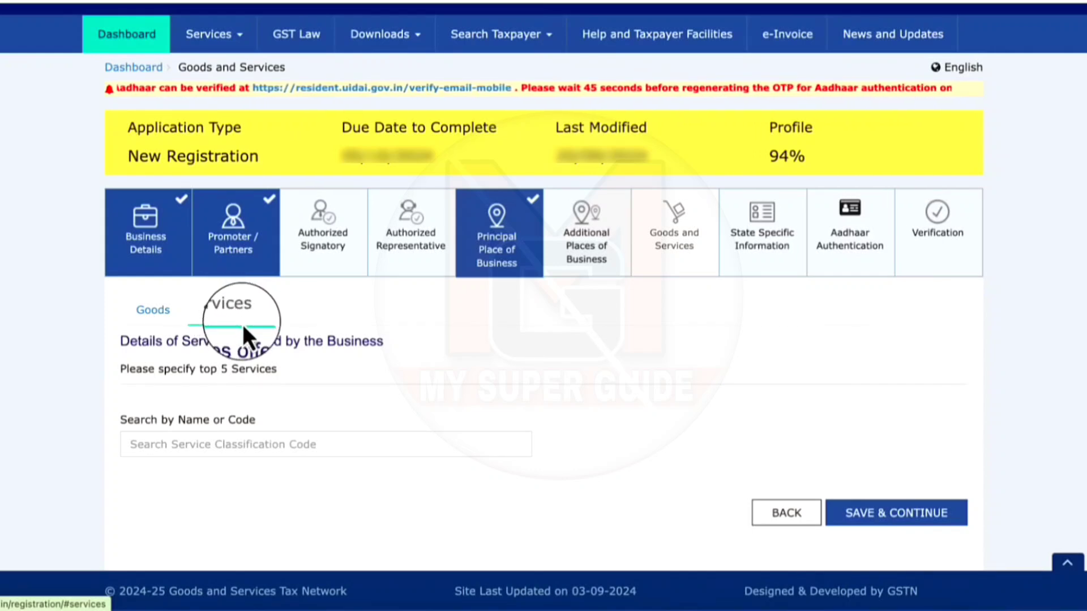
{"action": "left_click", "coordinate": [174, 444]}
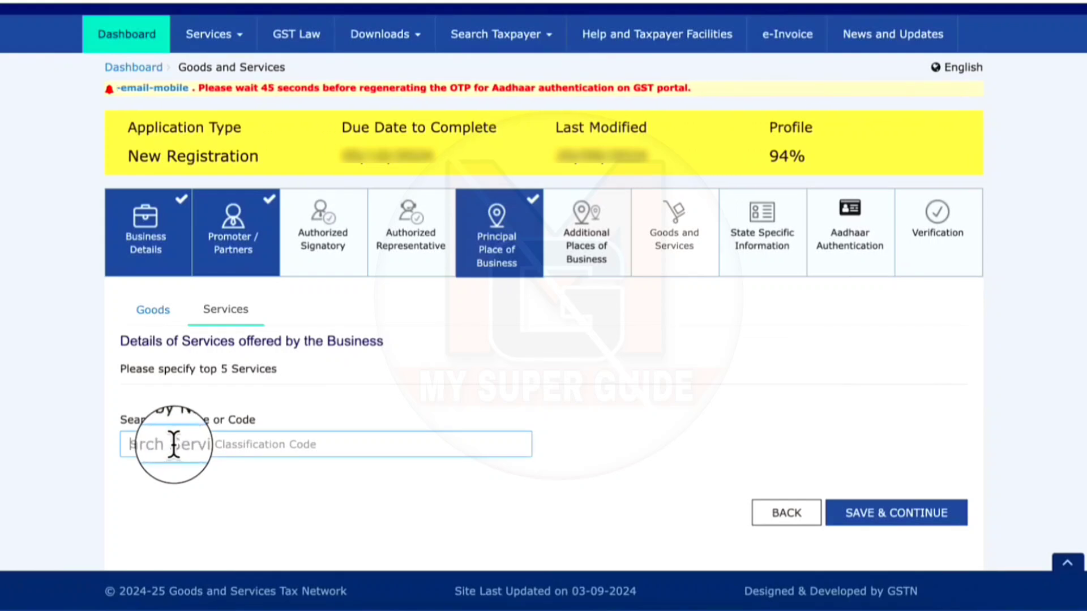
{"action": "type", "text": "c"}
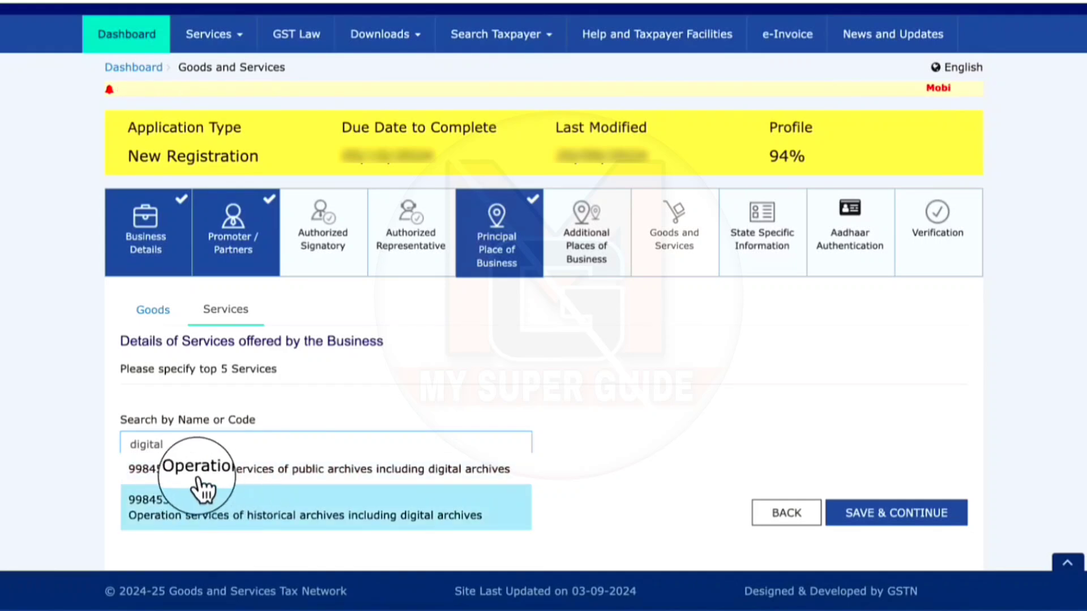
{"action": "key", "text": "BackSpace"}
{"action": "key", "text": "BackSpace"}
{"action": "key", "text": "BackSpace"}
{"action": "key", "text": "BackSpace"}
{"action": "key", "text": "BackSpace"}
{"action": "key", "text": "BackSpace"}
{"action": "key", "text": "BackSpace"}
{"action": "type", "text": "adver"}
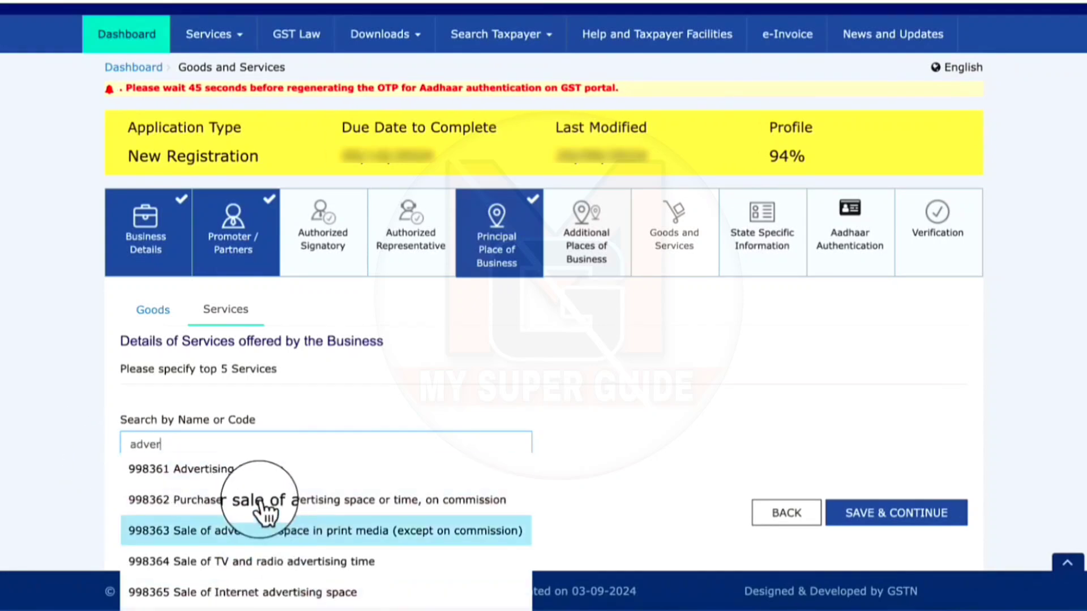
{"action": "left_click", "coordinate": [222, 470]}
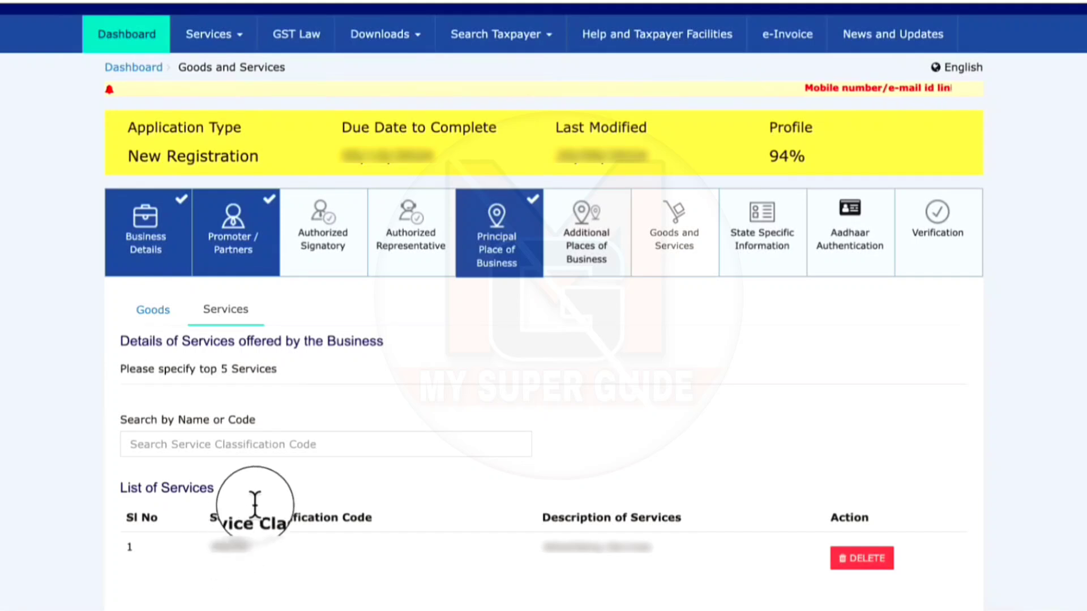
{"action": "left_click", "coordinate": [283, 445]}
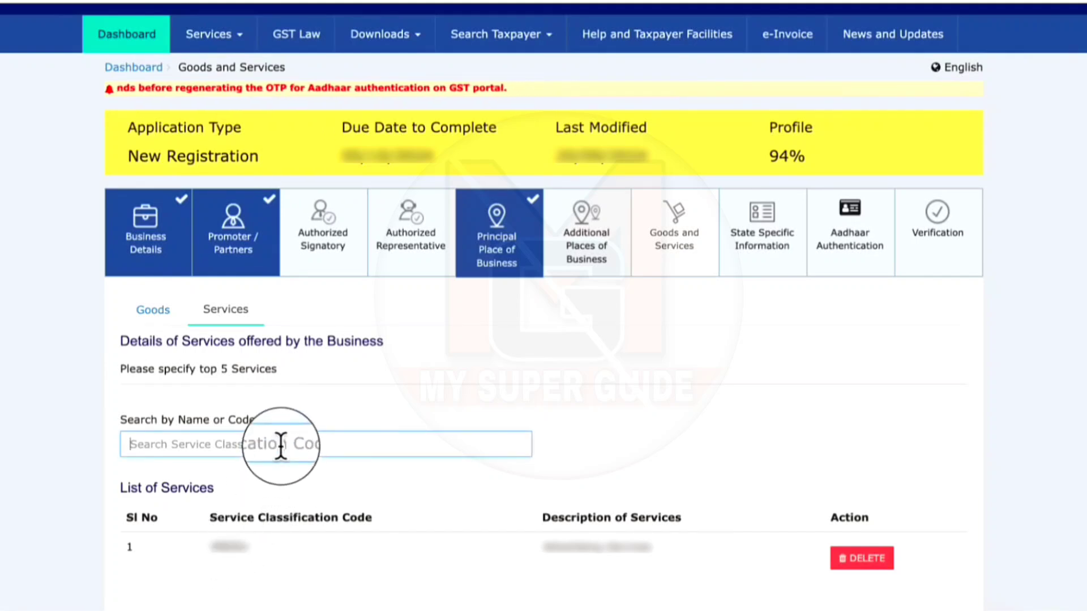
{"action": "type", "text": "brok"}
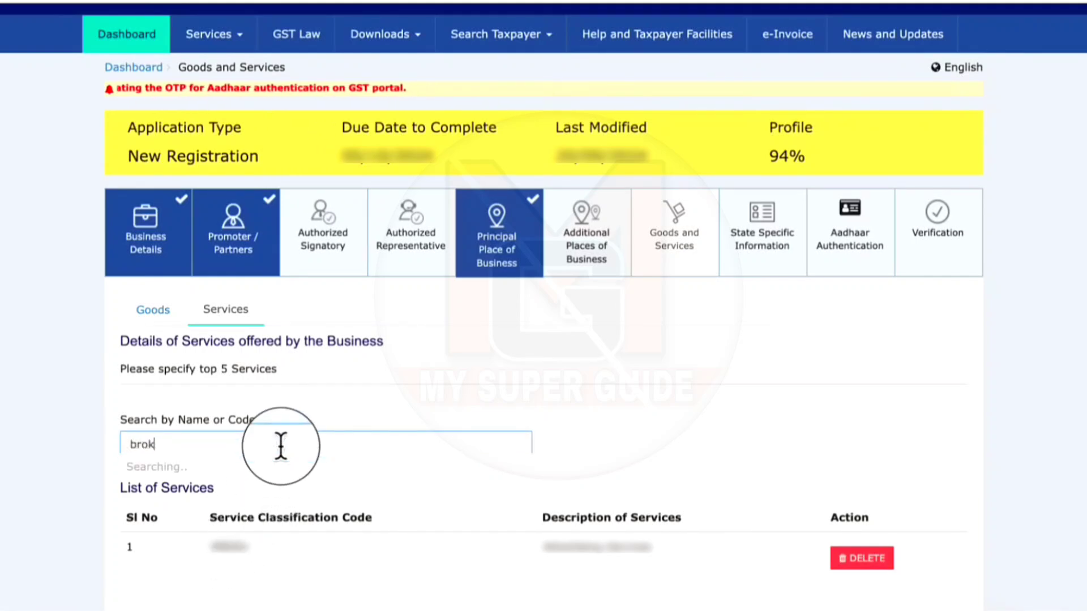
{"action": "type", "text": "e"}
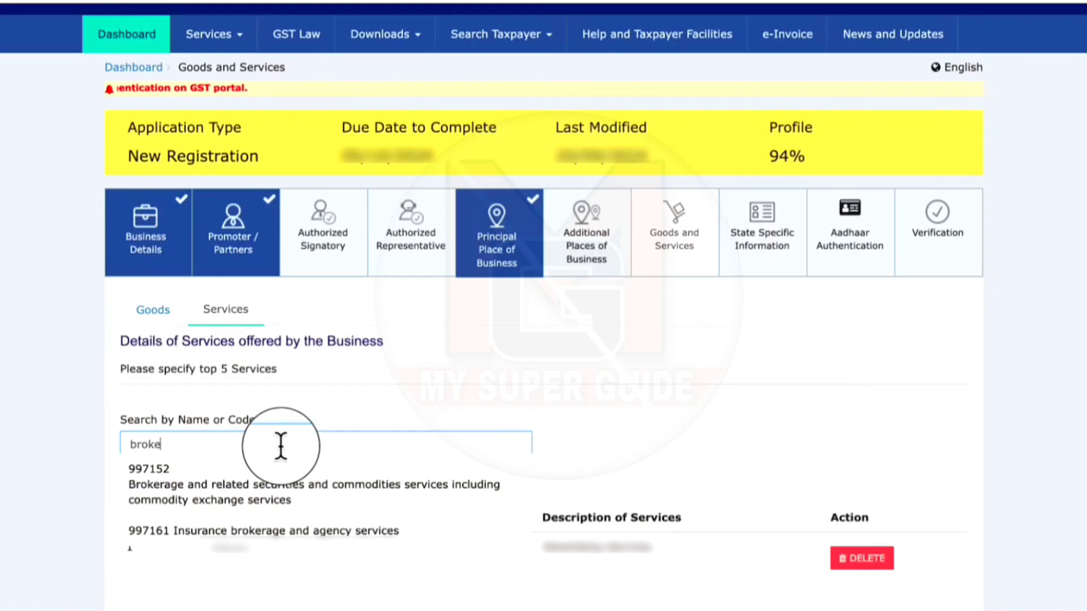
{"action": "left_click", "coordinate": [315, 481]}
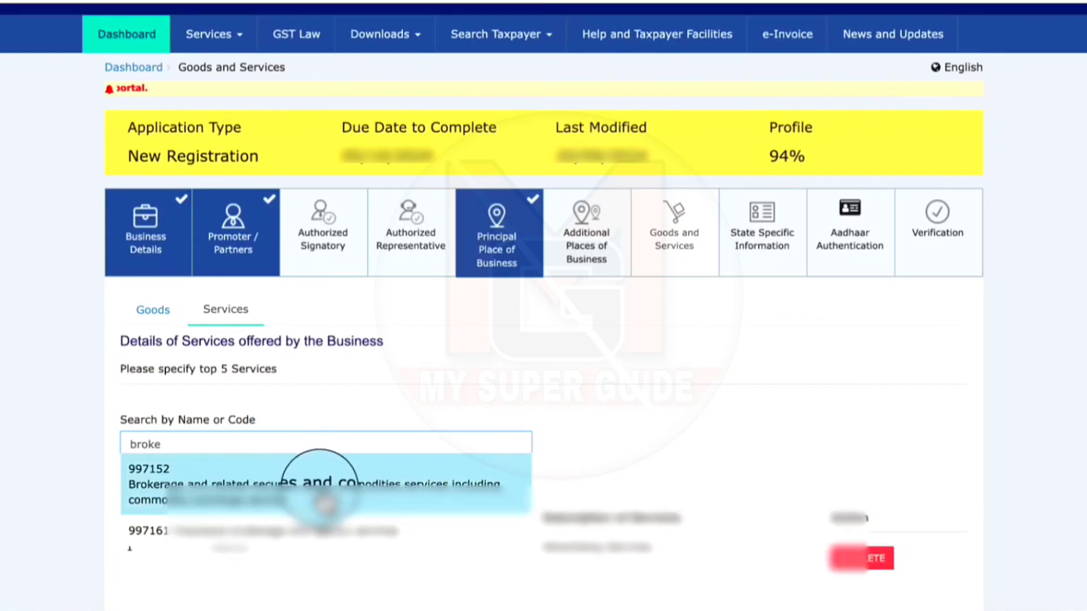
{"action": "scroll", "coordinate": [621, 528], "scroll_direction": "down", "scroll_amount": 1}
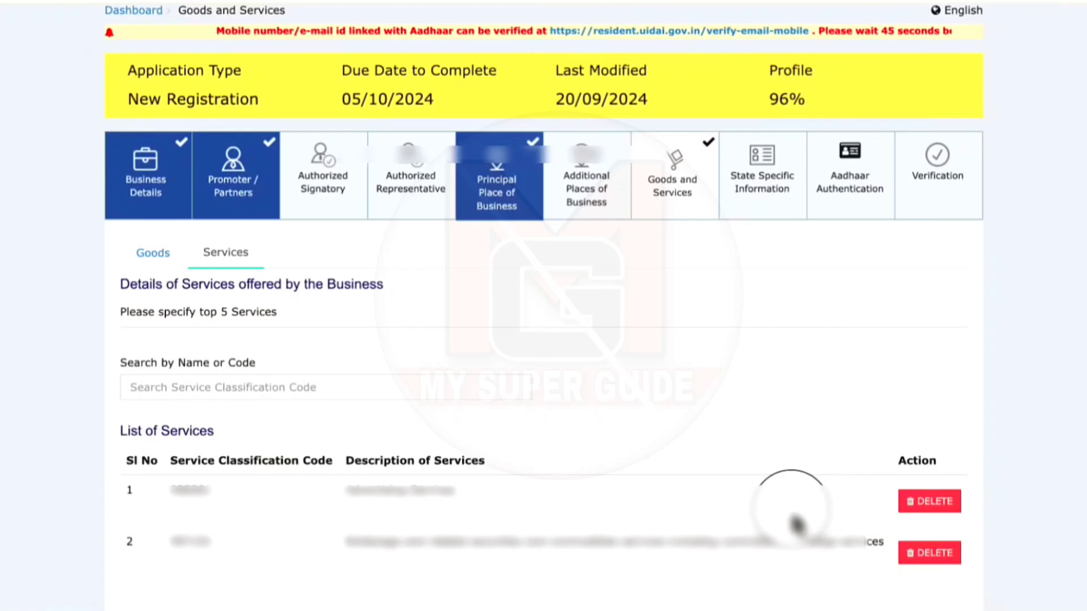
Step: Delete the first service entry from the services list and switch to the goods list
{"action": "left_click", "coordinate": [928, 507]}
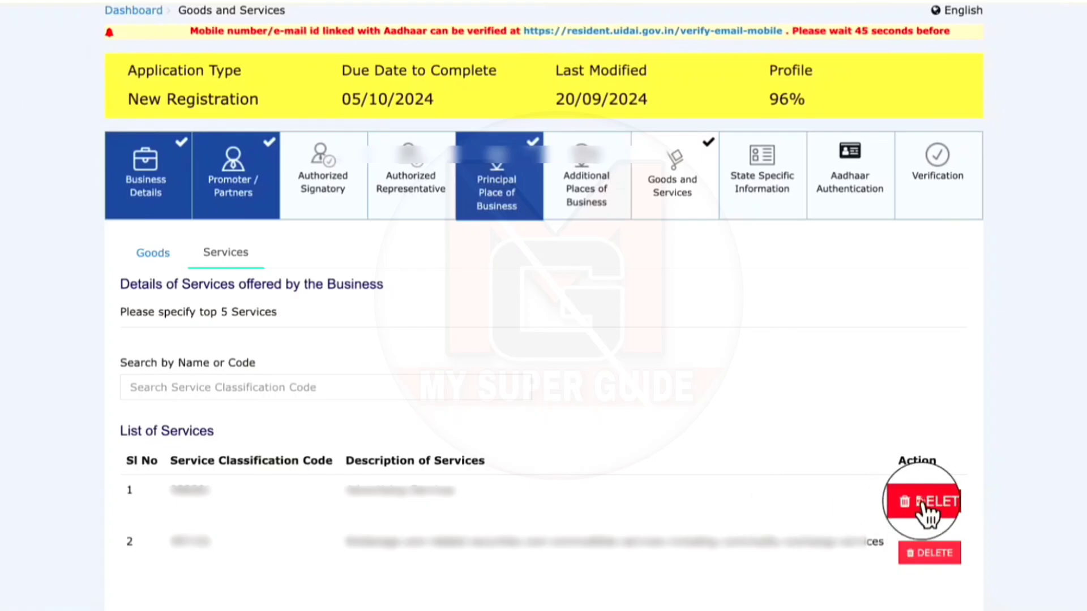
{"action": "left_click", "coordinate": [609, 252]}
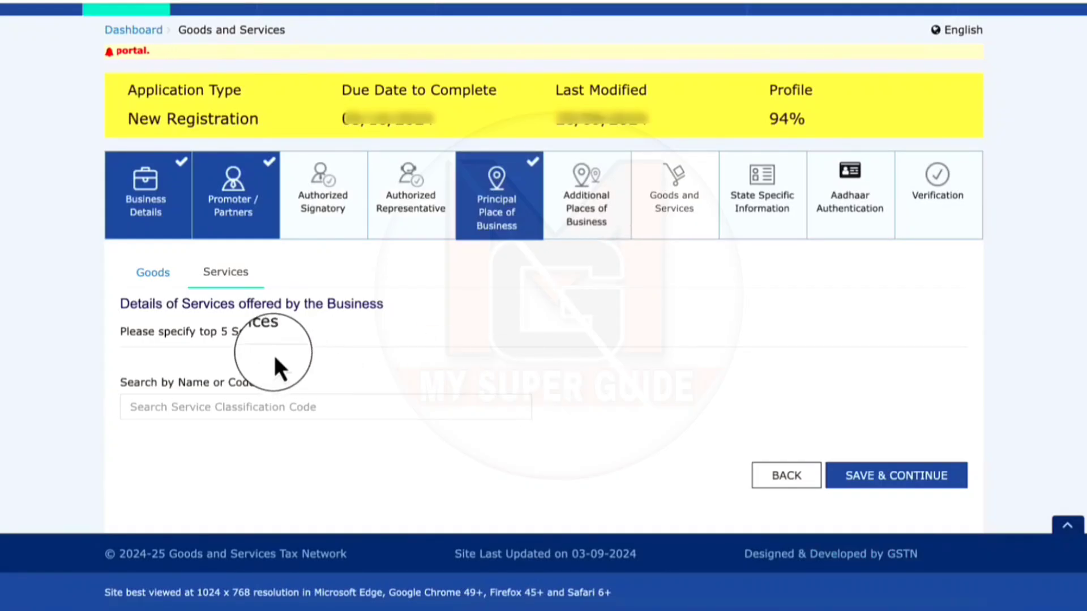
{"action": "left_click", "coordinate": [154, 281]}
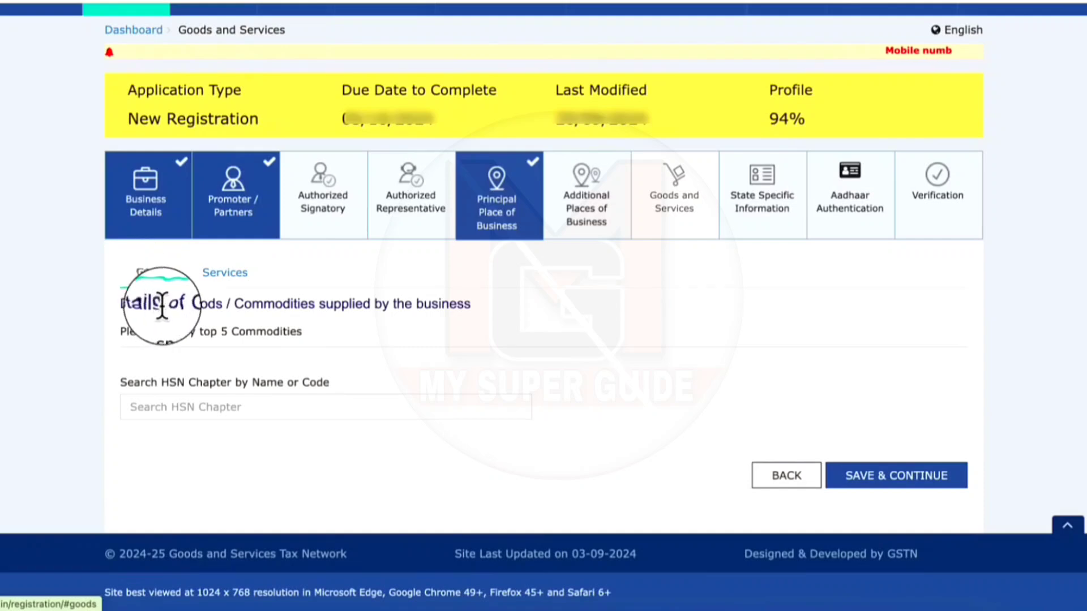
Step: Add women's leather footwear HSN 64035112 via a 'shoes' search and save Goods and Services
{"action": "left_click", "coordinate": [185, 406]}
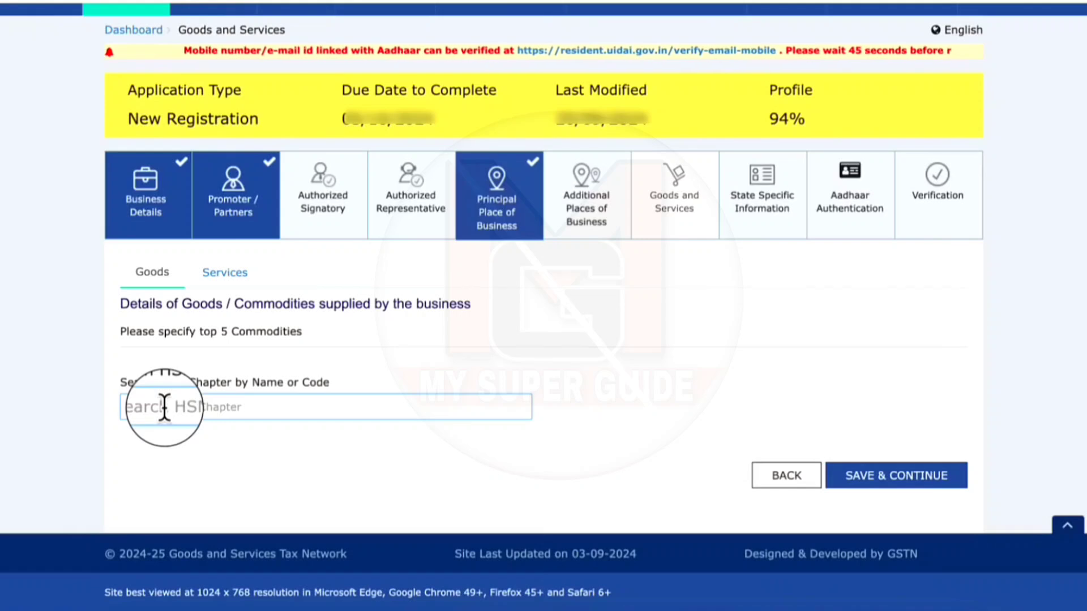
{"action": "type", "text": "shoes"}
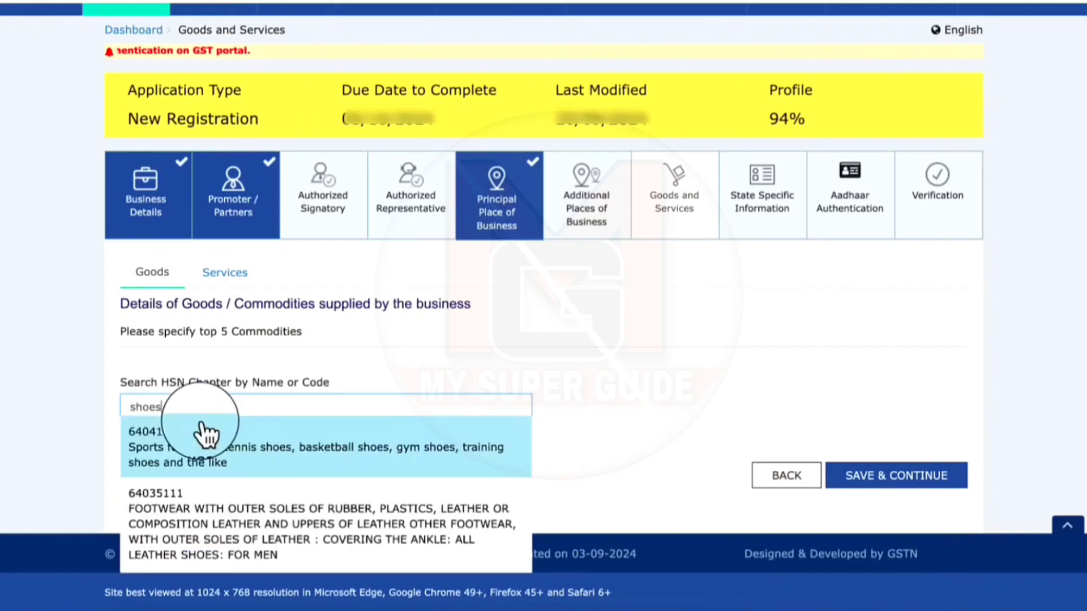
{"action": "scroll", "coordinate": [380, 542], "scroll_direction": "down", "scroll_amount": 2}
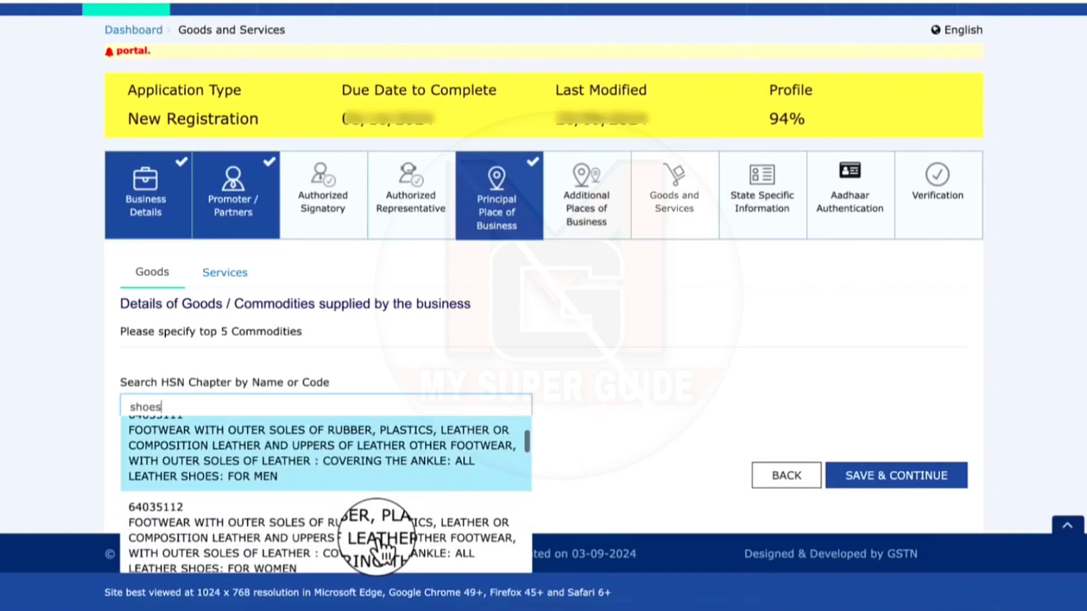
{"action": "scroll", "coordinate": [339, 522], "scroll_direction": "down", "scroll_amount": 1}
{"action": "left_click", "coordinate": [280, 495]}
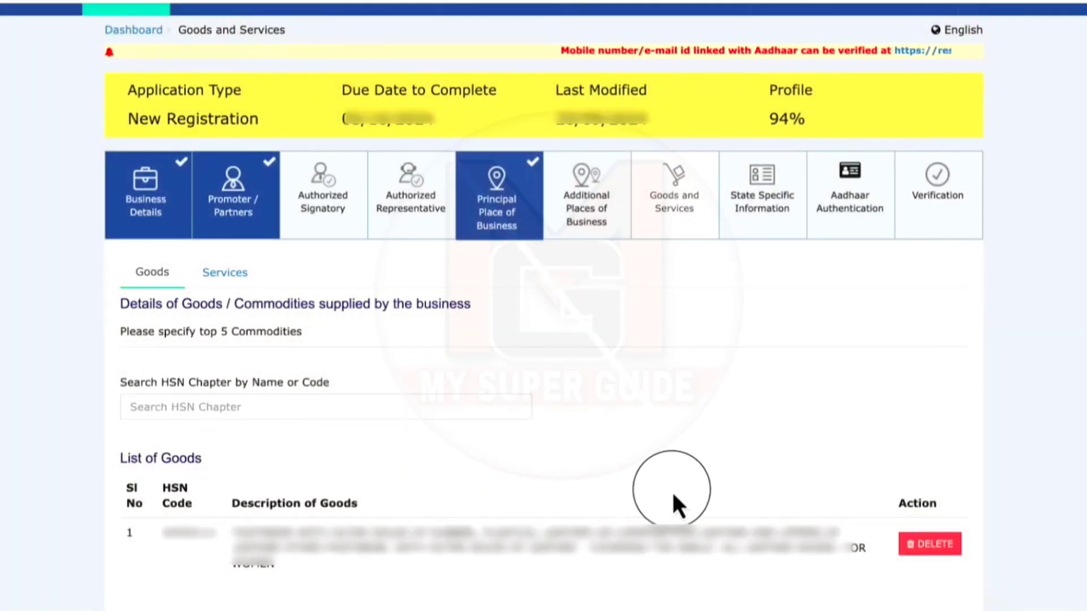
{"action": "scroll", "coordinate": [674, 504], "scroll_direction": "down", "scroll_amount": 2}
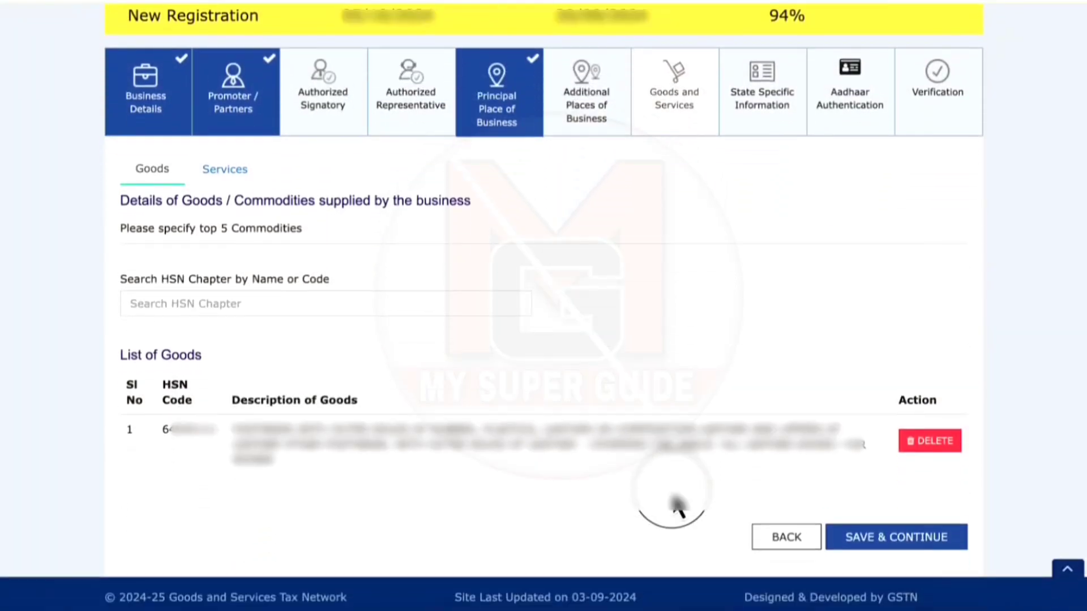
{"action": "left_click", "coordinate": [917, 541]}
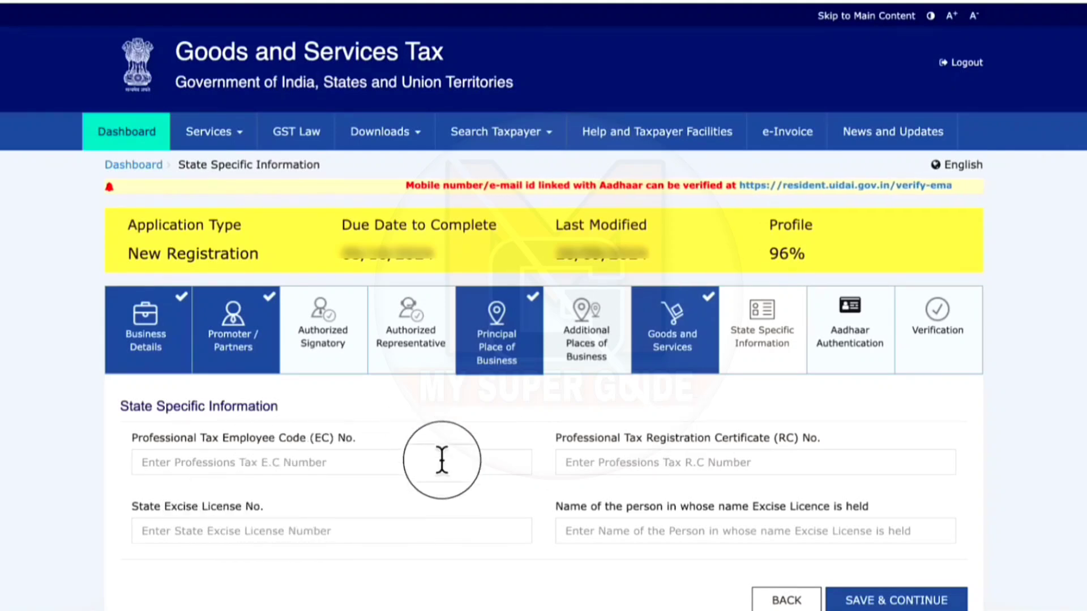
Step: Save State Specific Information blank, select the promoter for Aadhaar authentication, and save
{"action": "scroll", "coordinate": [413, 477], "scroll_direction": "down", "scroll_amount": 1}
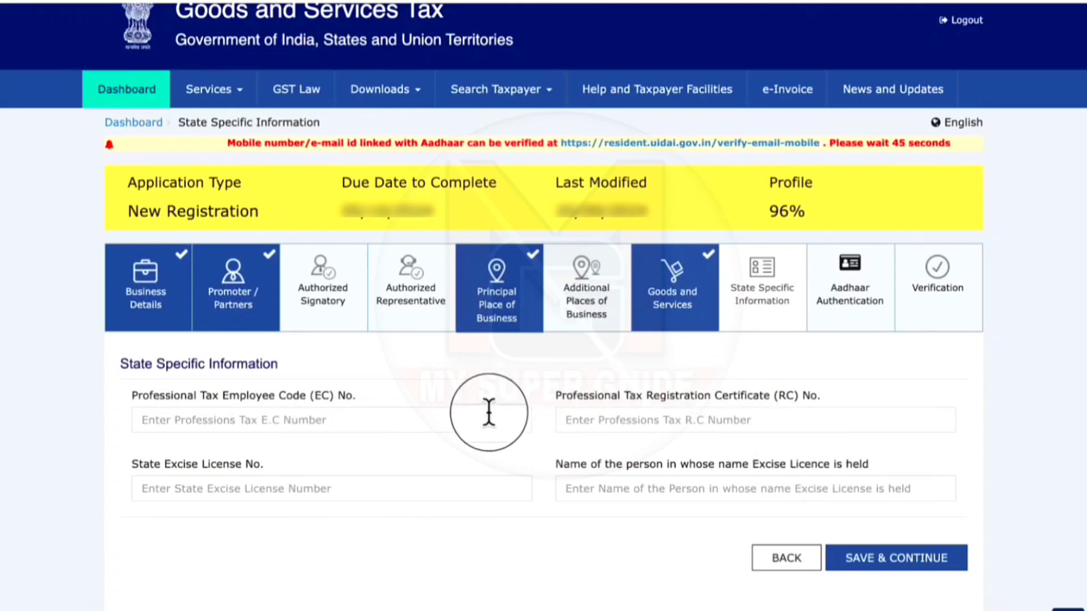
{"action": "left_click", "coordinate": [920, 561]}
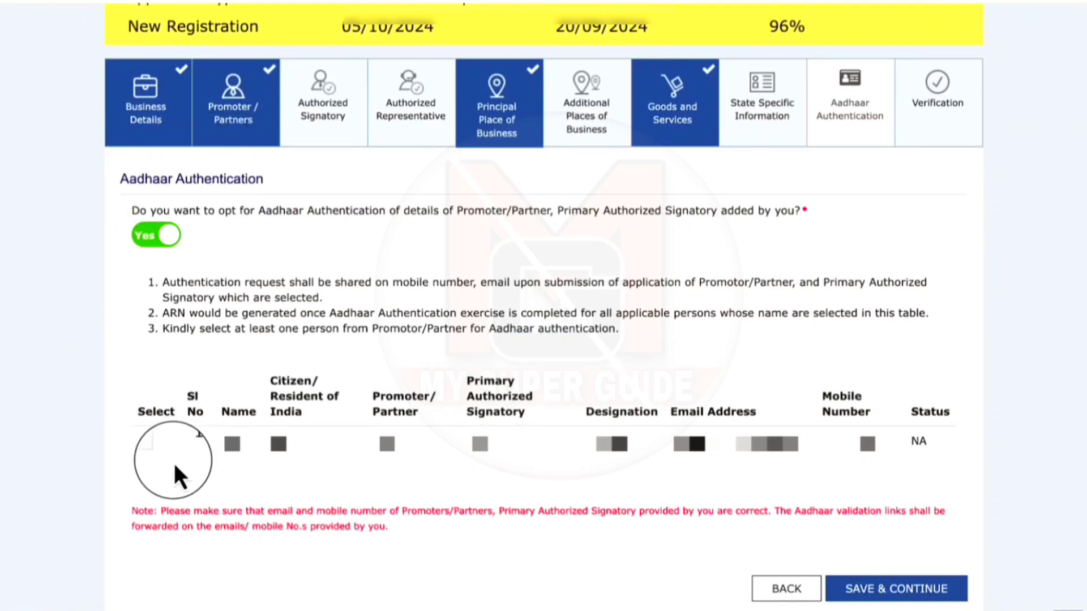
{"action": "left_click", "coordinate": [151, 446]}
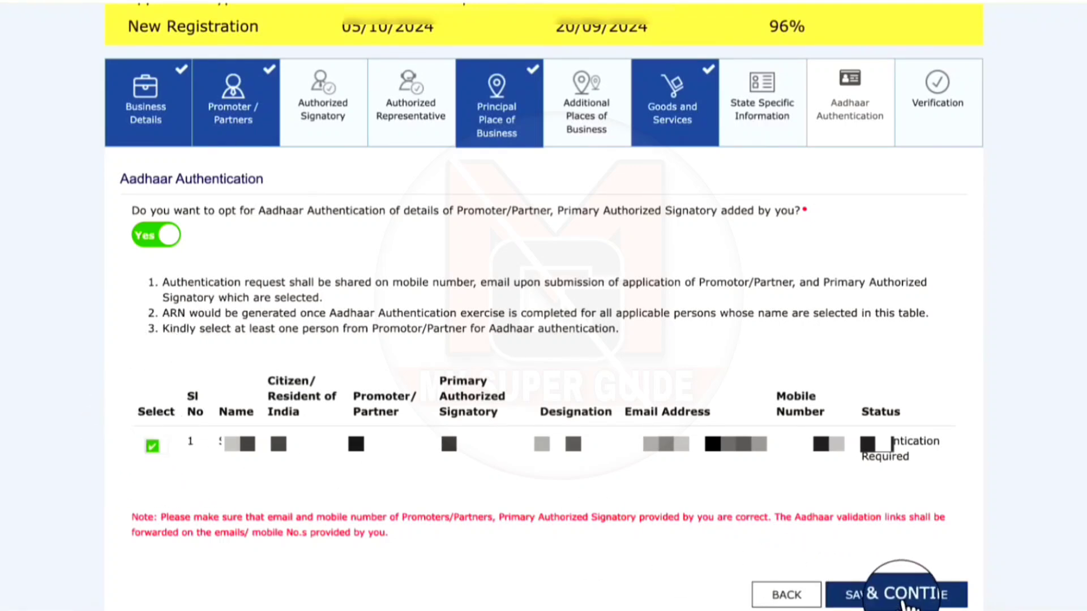
{"action": "left_click", "coordinate": [904, 602]}
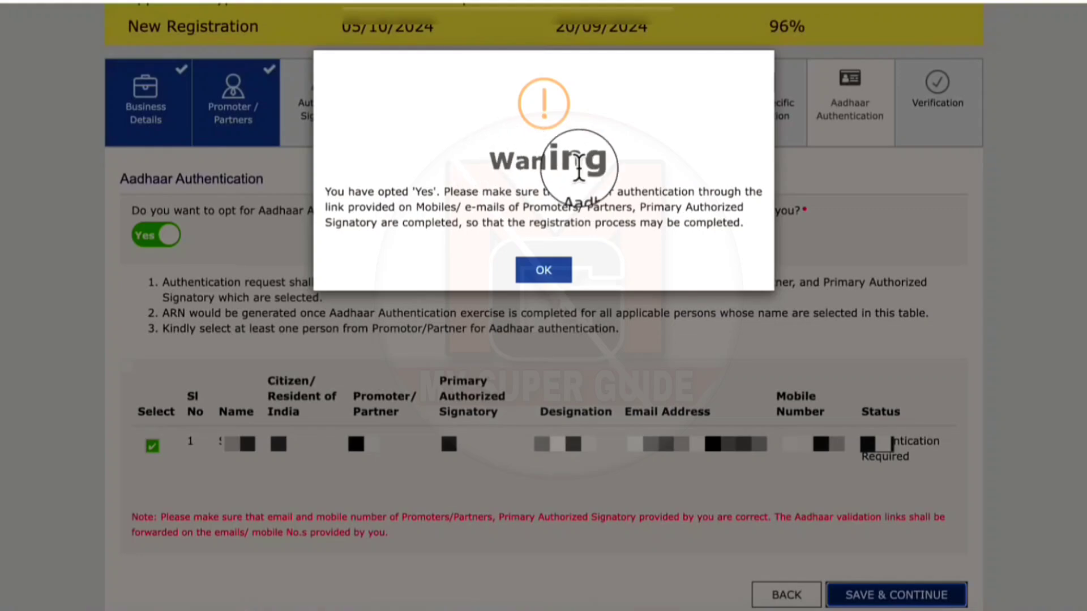
Step: Dismiss the warning, tick Primary Authorized Signatory for the signatory, and save the details
{"action": "left_click", "coordinate": [550, 278]}
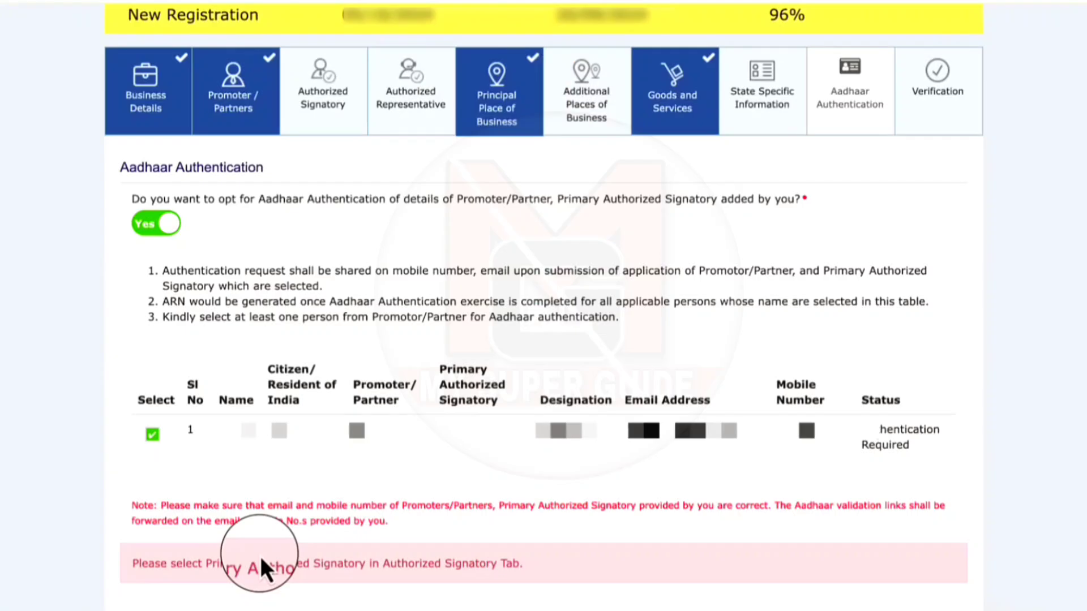
{"action": "left_click_drag", "start_coordinate": [383, 563], "coordinate": [480, 565]}
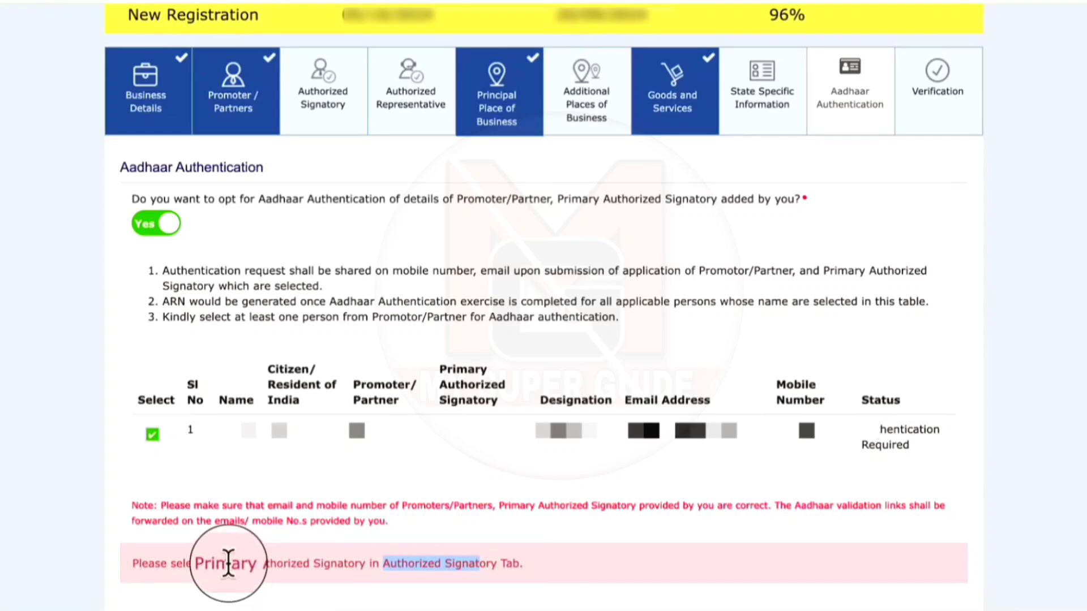
{"action": "left_click_drag", "start_coordinate": [227, 563], "coordinate": [328, 563]}
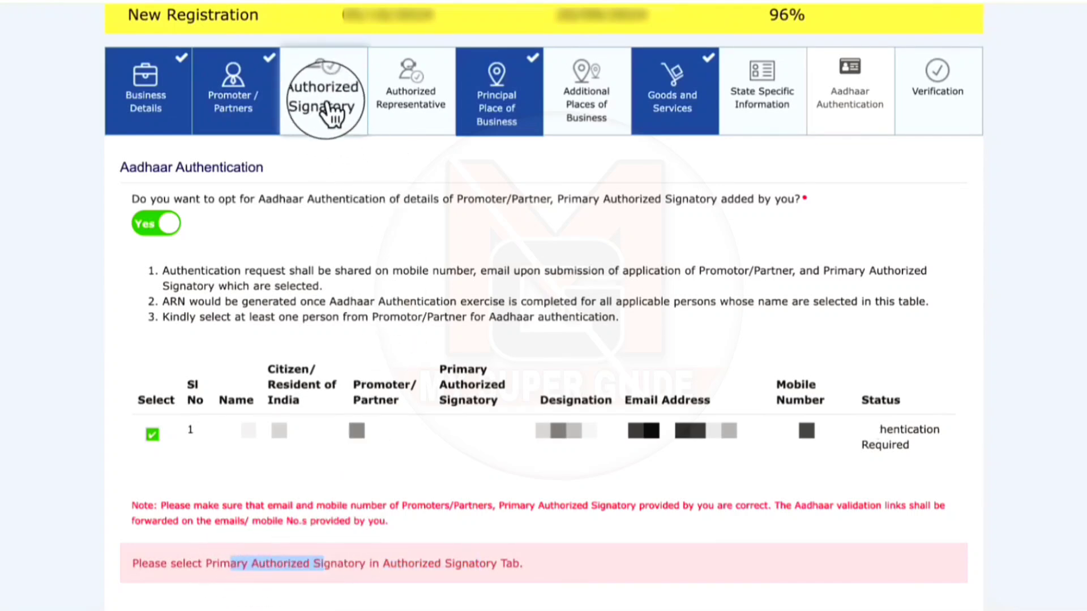
{"action": "left_click", "coordinate": [333, 113]}
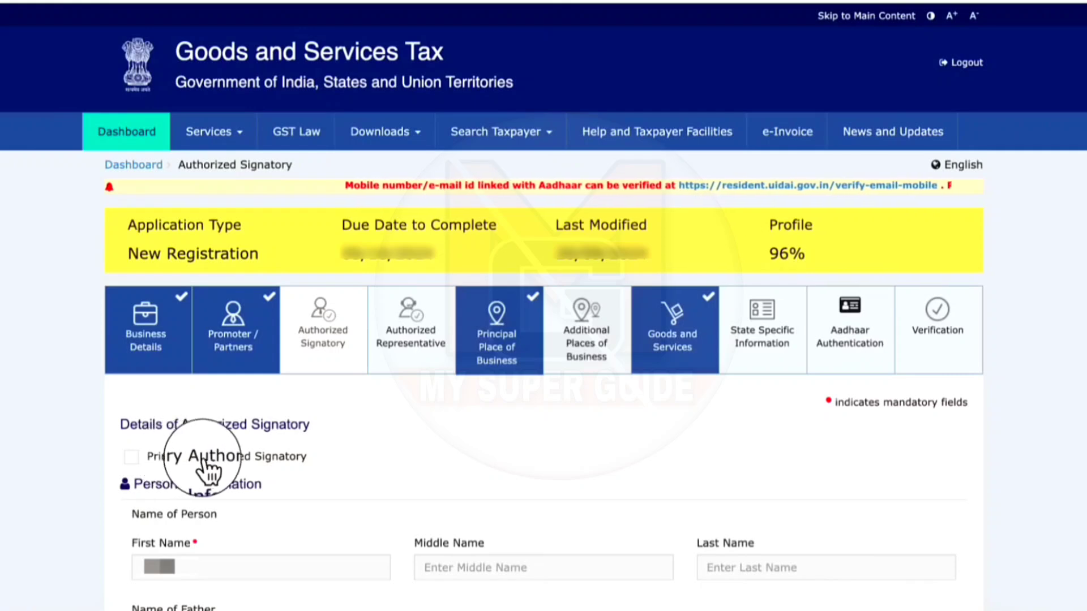
{"action": "left_click", "coordinate": [131, 456]}
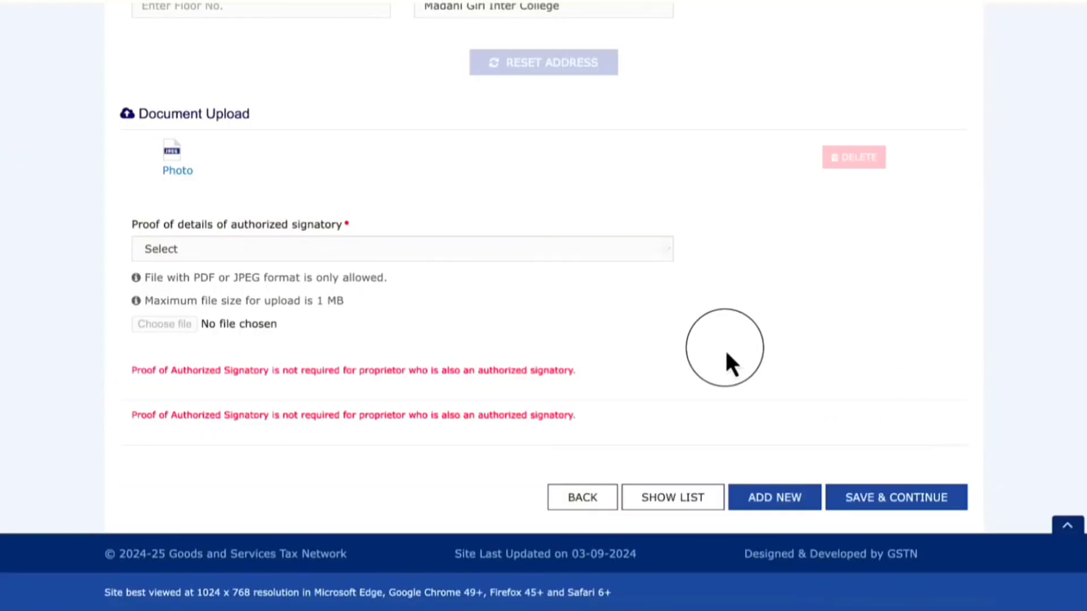
{"action": "left_click", "coordinate": [927, 506]}
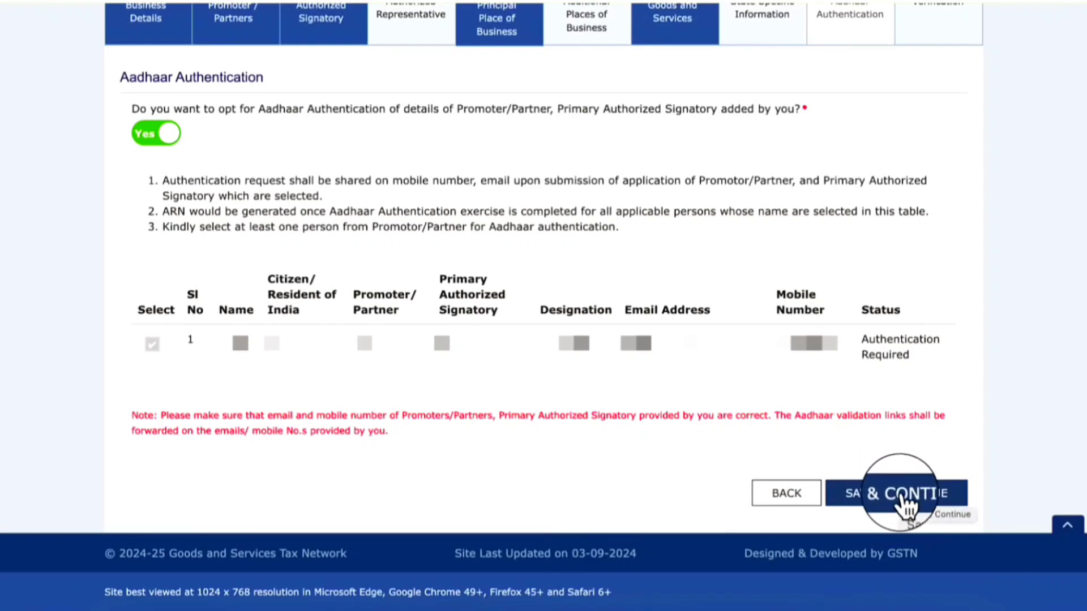
Step: Save the Aadhaar authentication choice, acknowledge its warning, and tick the verification declaration
{"action": "left_click", "coordinate": [906, 499]}
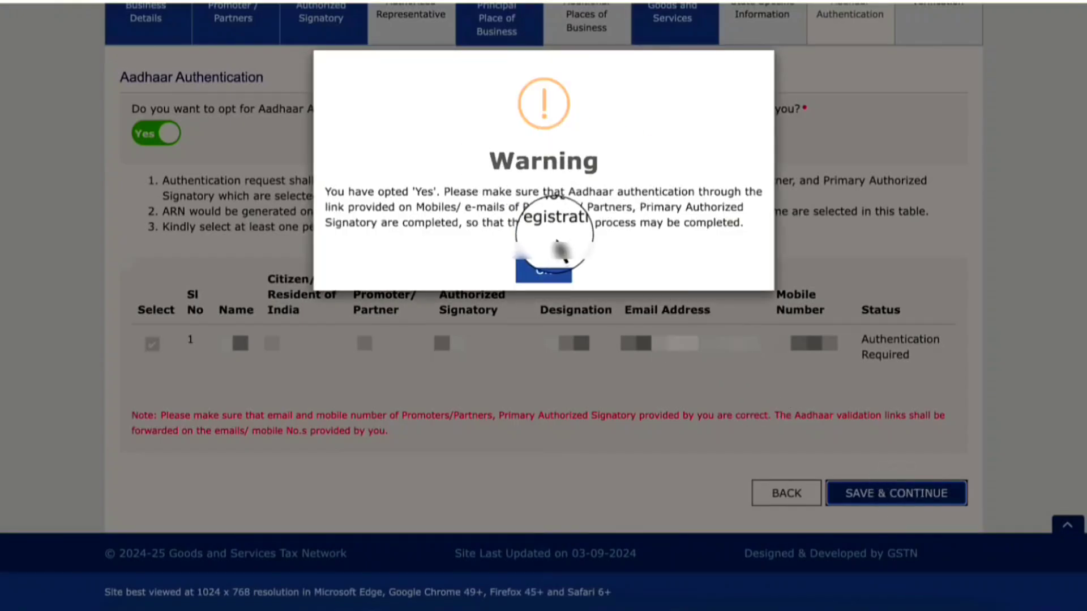
{"action": "left_click", "coordinate": [543, 274]}
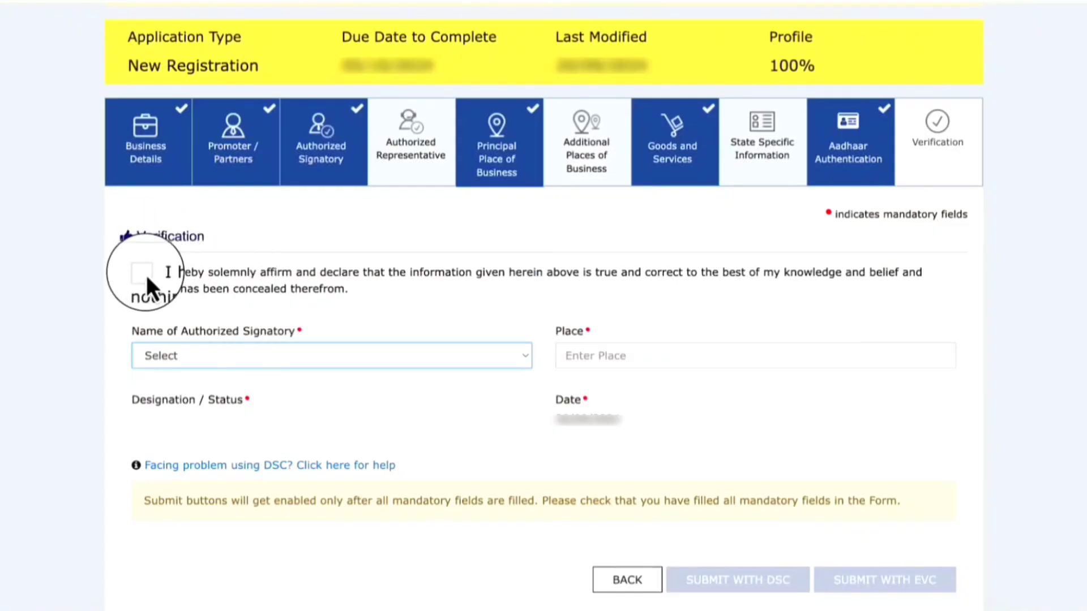
{"action": "left_click", "coordinate": [144, 275]}
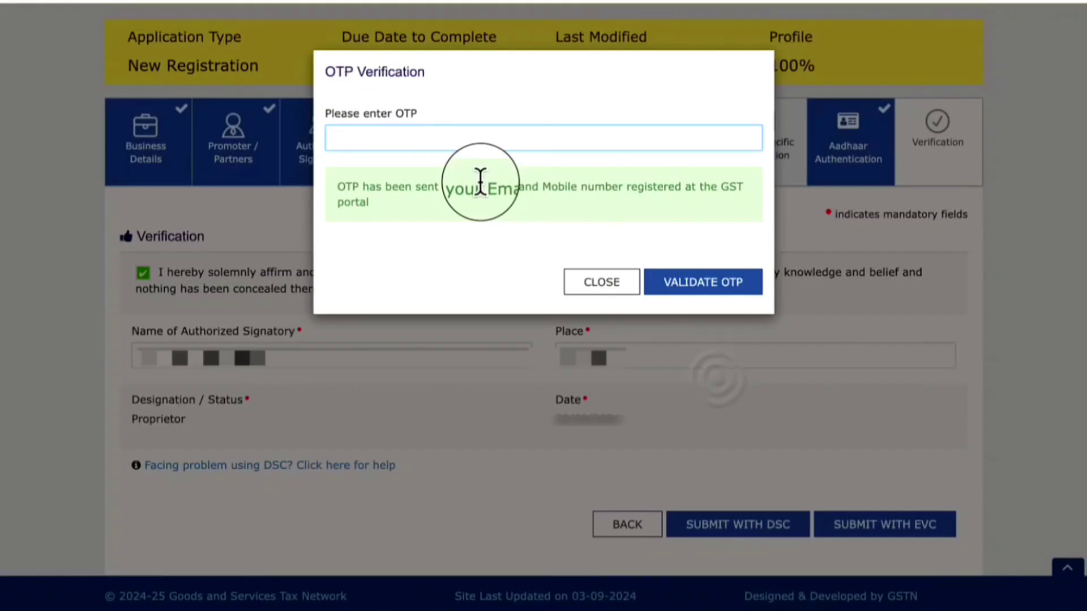
Step: Enter the received OTP and confirm the thank-you message for the submitted application
{"action": "left_click", "coordinate": [347, 132]}
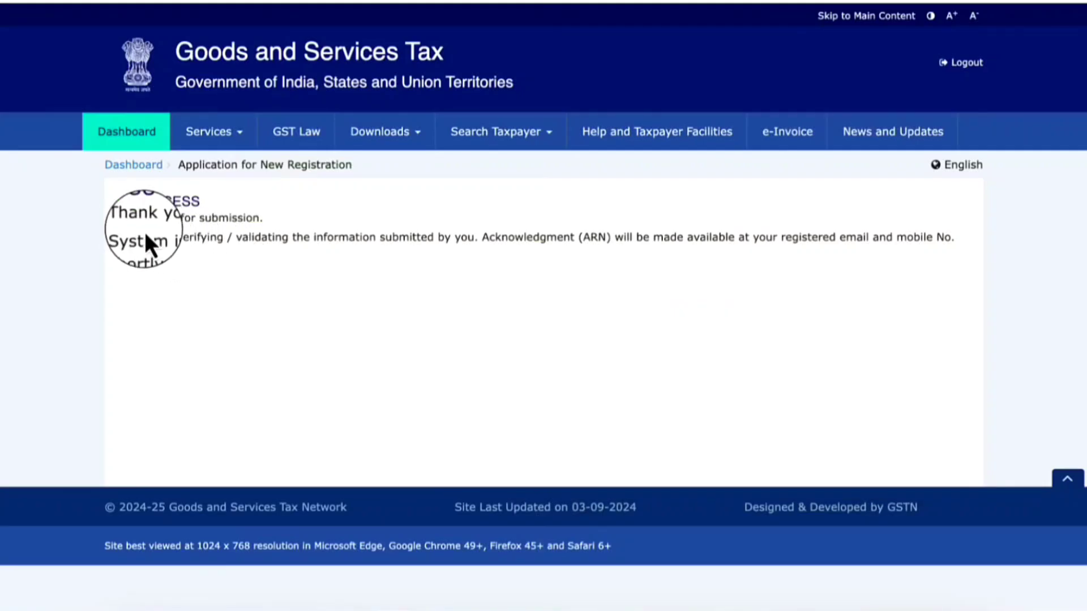
{"action": "left_click_drag", "start_coordinate": [135, 219], "coordinate": [244, 221]}
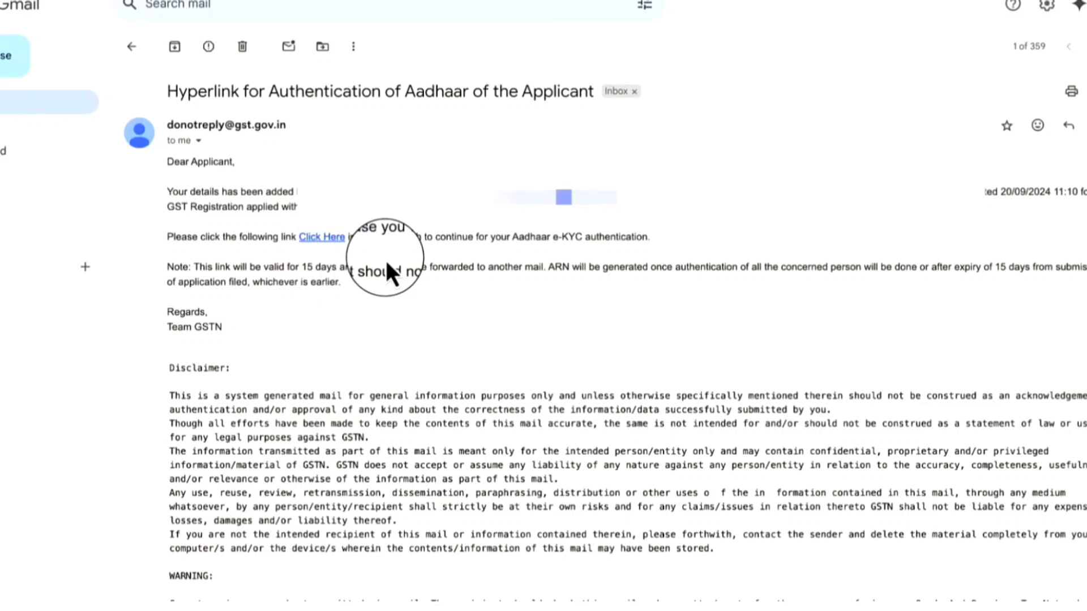
Step: Follow the Click Here link in the Aadhaar authentication e-mail to the e-KYC page
{"action": "left_click", "coordinate": [321, 237]}
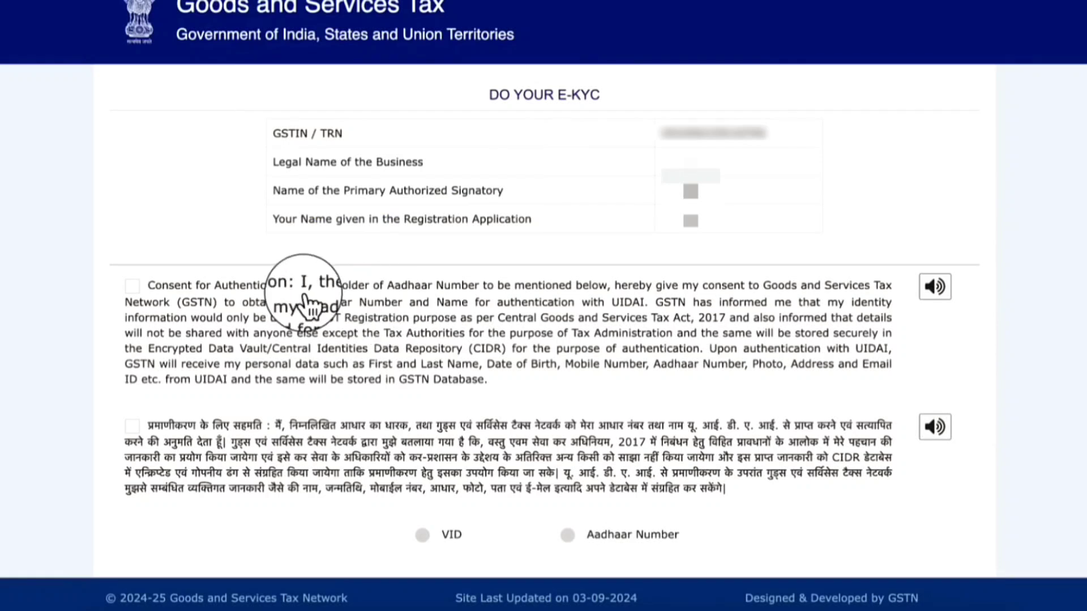
Step: Give Aadhaar authentication consent and choose to authenticate with the applicant's Aadhaar Number
{"action": "left_click", "coordinate": [133, 288]}
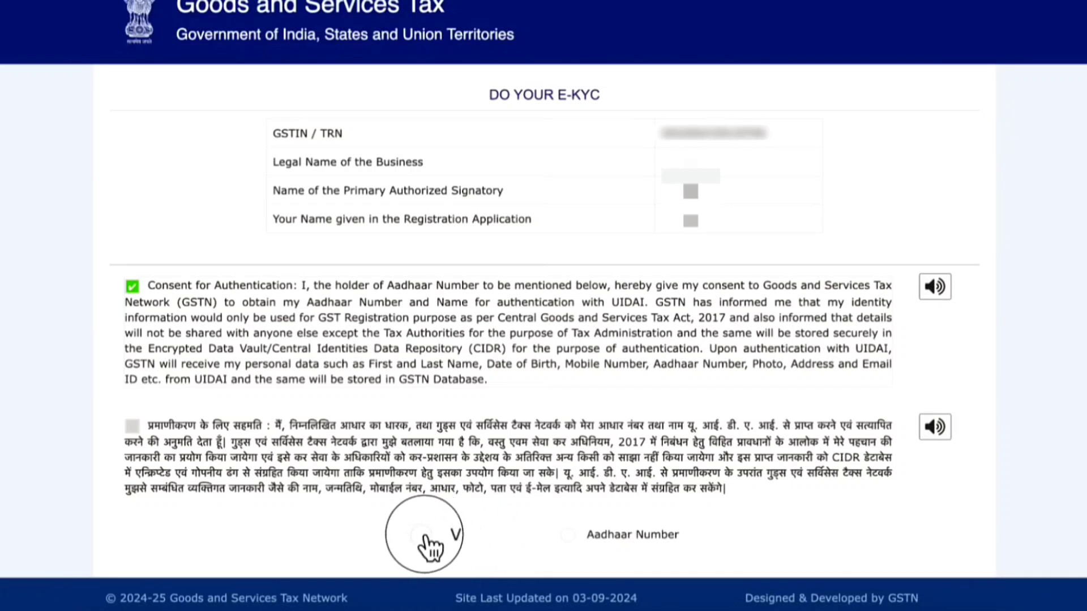
{"action": "left_click", "coordinate": [570, 536]}
{"action": "scroll", "coordinate": [561, 542], "scroll_direction": "down", "scroll_amount": 3}
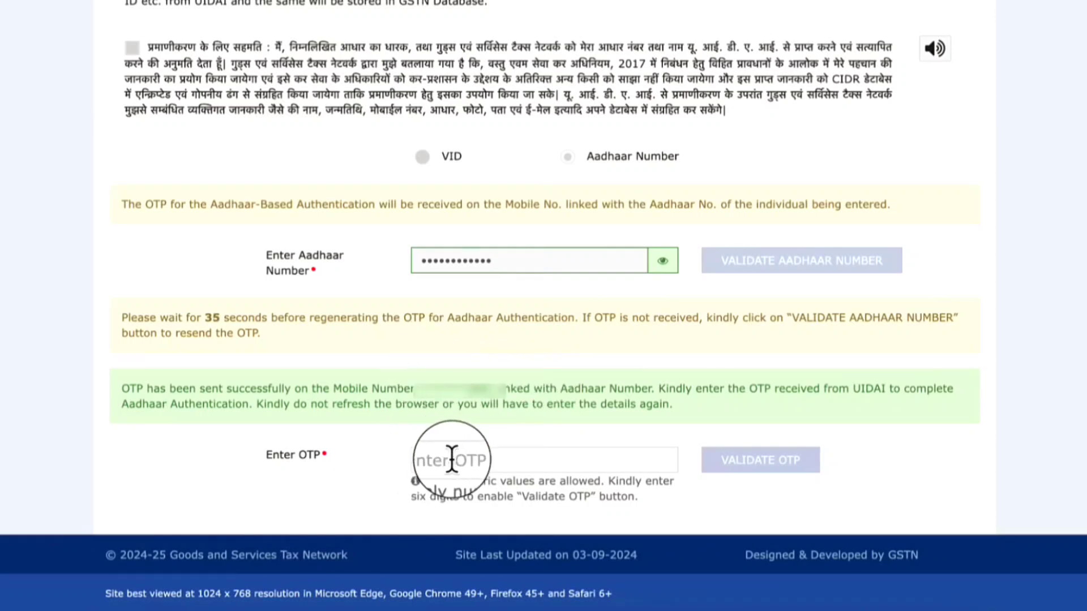
{"action": "scroll", "coordinate": [521, 308], "scroll_direction": "up", "scroll_amount": 1}
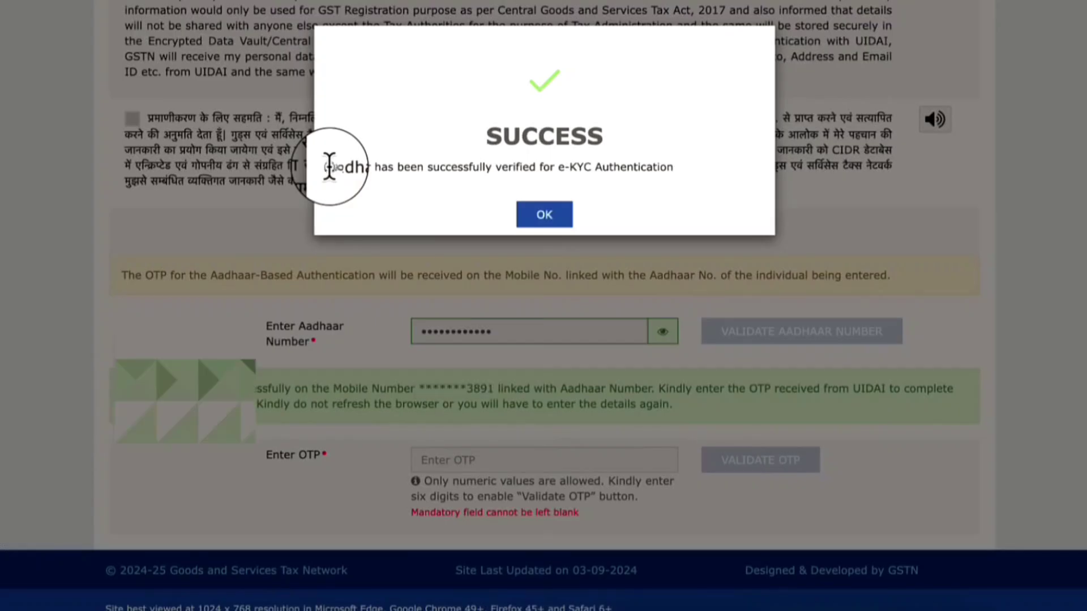
{"action": "left_click_drag", "start_coordinate": [330, 166], "coordinate": [545, 164]}
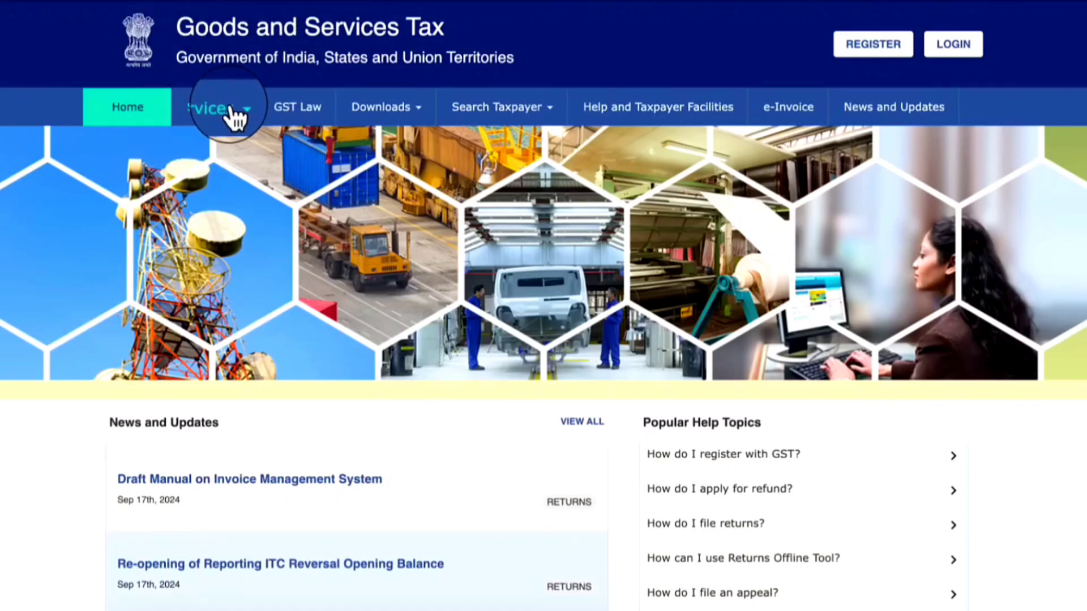
Step: Open Track Application Status under Services > Registration and paste the application's ARN
{"action": "mouse_move", "coordinate": [230, 109]}
{"action": "mouse_move", "coordinate": [132, 142]}
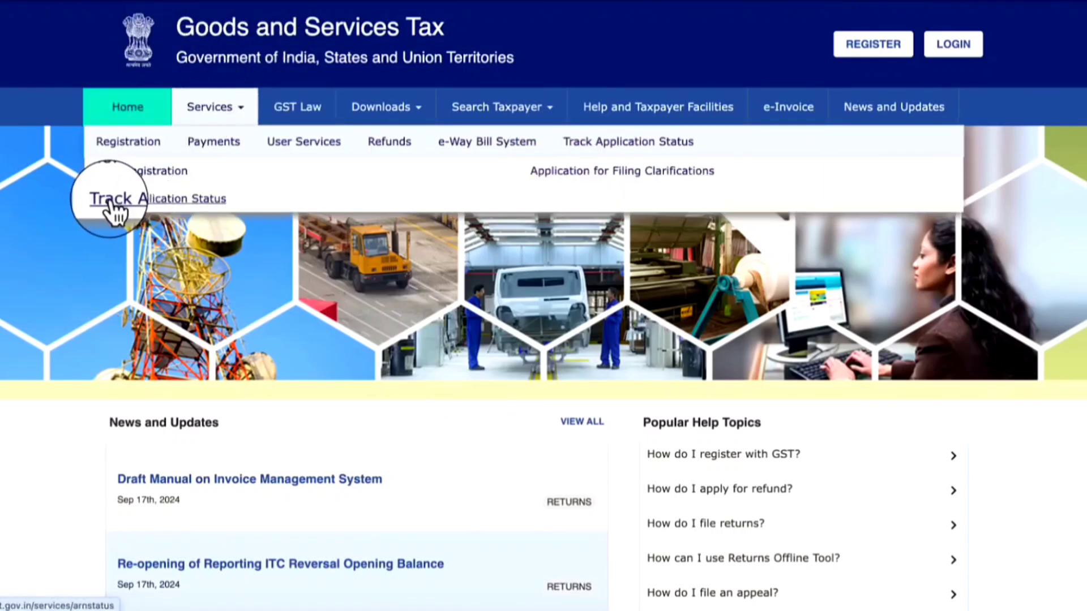
{"action": "left_click", "coordinate": [169, 201]}
{"action": "left_click", "coordinate": [188, 269]}
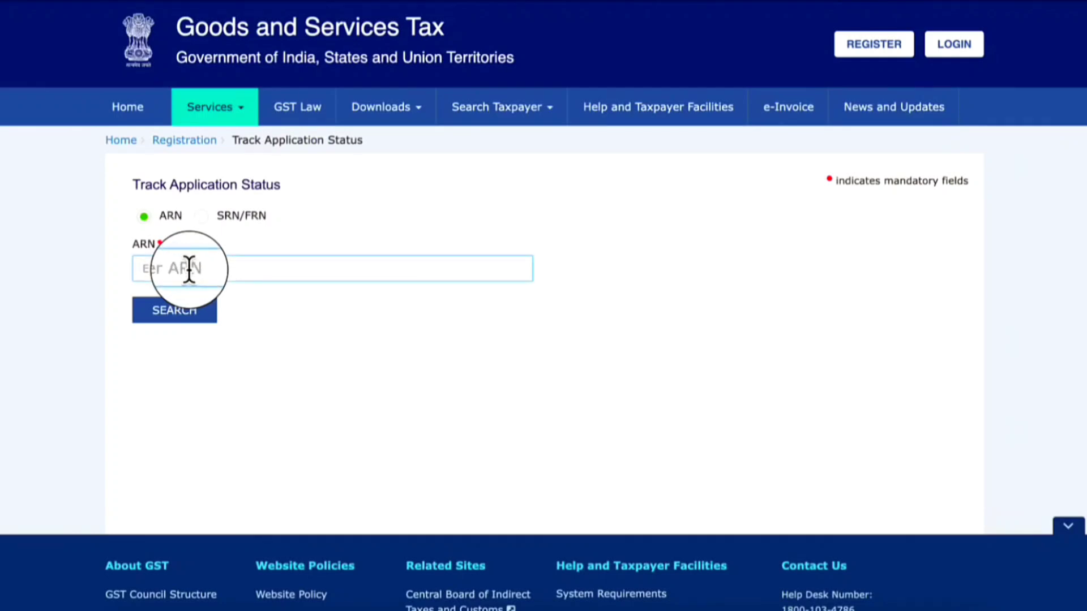
{"action": "key", "text": "ctrl+v"}
Step: Enter the captcha and search, finding the application Pending for Processing, then review the status meanings
{"action": "left_click", "coordinate": [170, 322]}
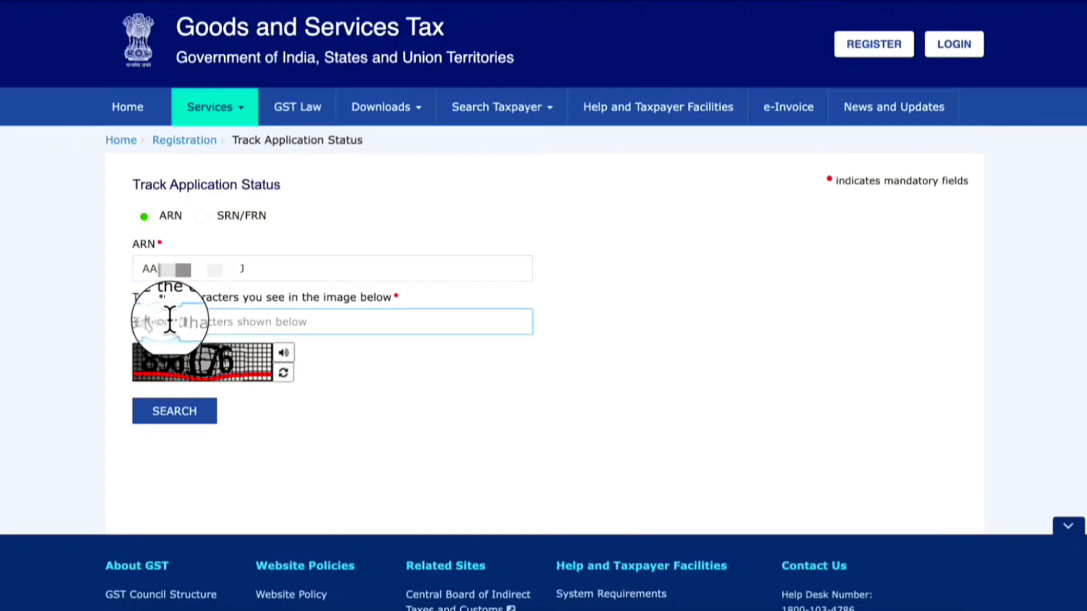
{"action": "type", "text": "89"}
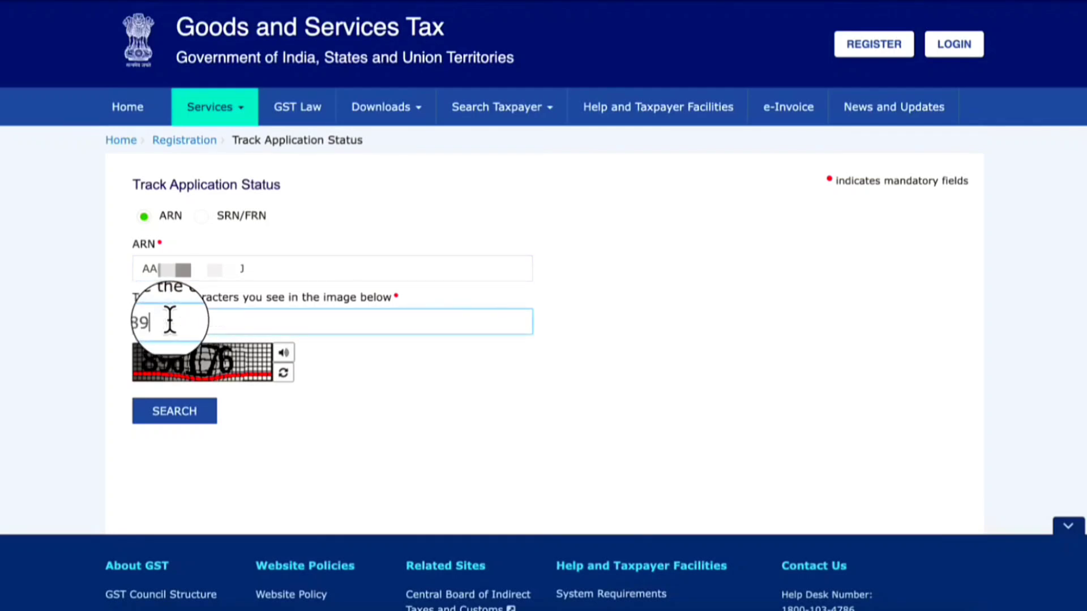
{"action": "type", "text": "6176"}
{"action": "left_click", "coordinate": [198, 411]}
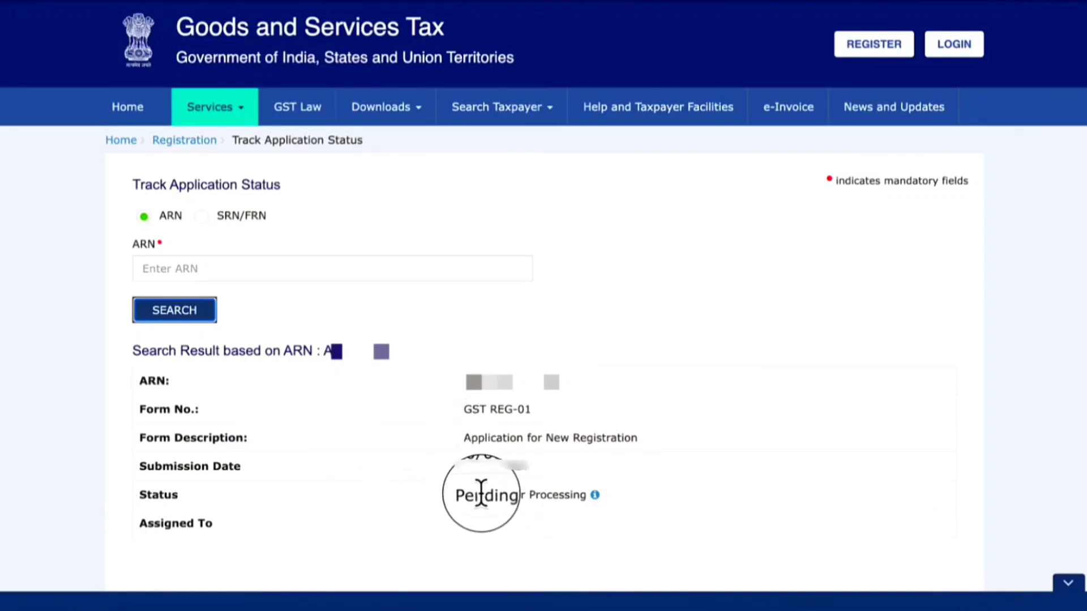
{"action": "left_click", "coordinate": [594, 494]}
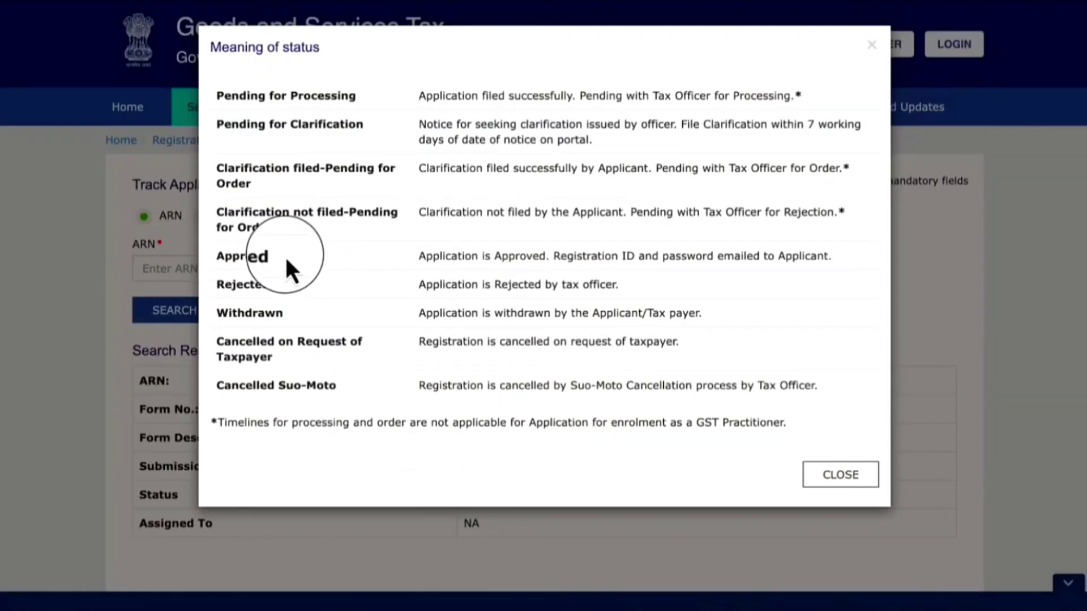
{"action": "left_click_drag", "start_coordinate": [223, 256], "coordinate": [264, 249]}
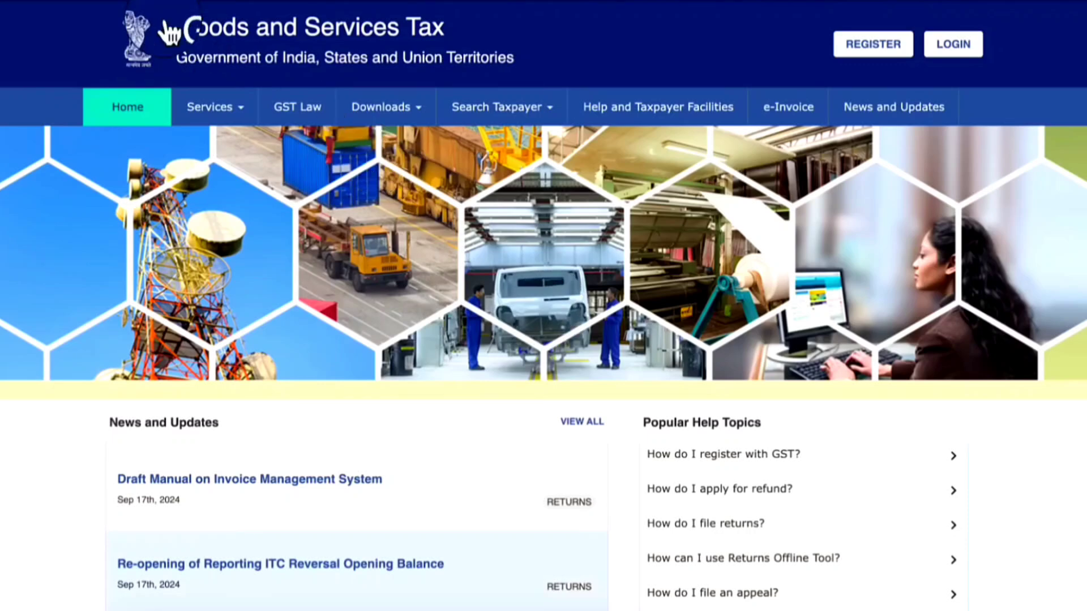
Step: Start a first-time login with the provisional ID from the portal login page
{"action": "left_click", "coordinate": [953, 55]}
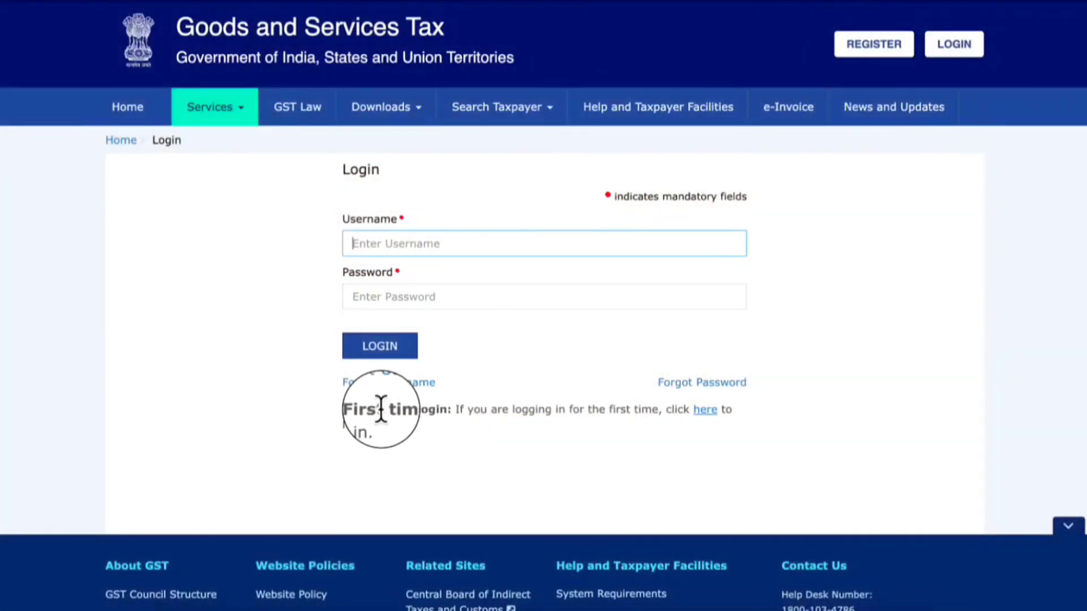
{"action": "left_click_drag", "start_coordinate": [372, 410], "coordinate": [440, 410]}
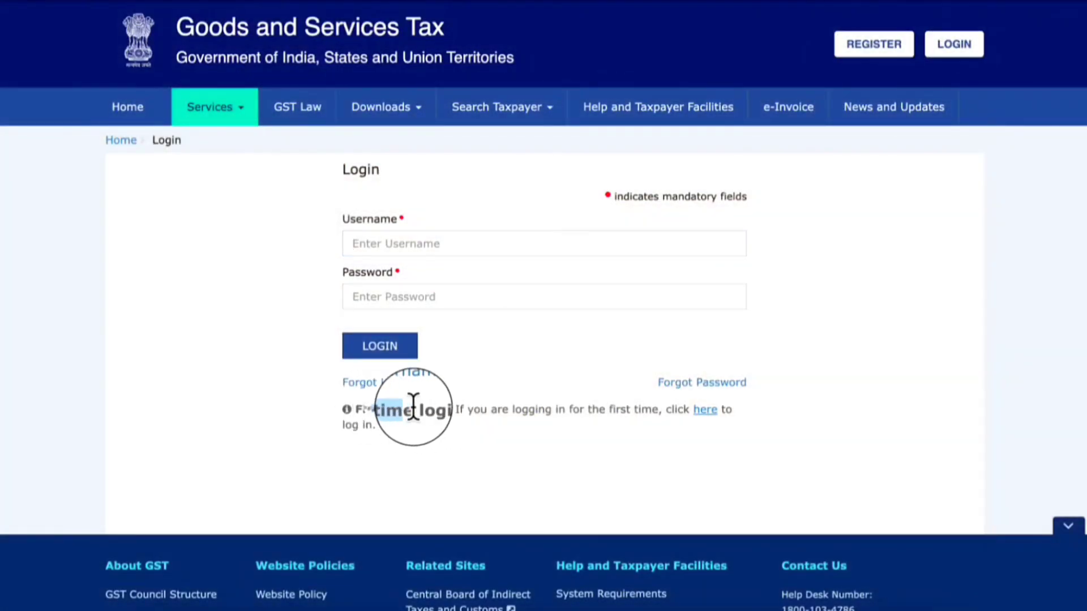
{"action": "left_click", "coordinate": [705, 414]}
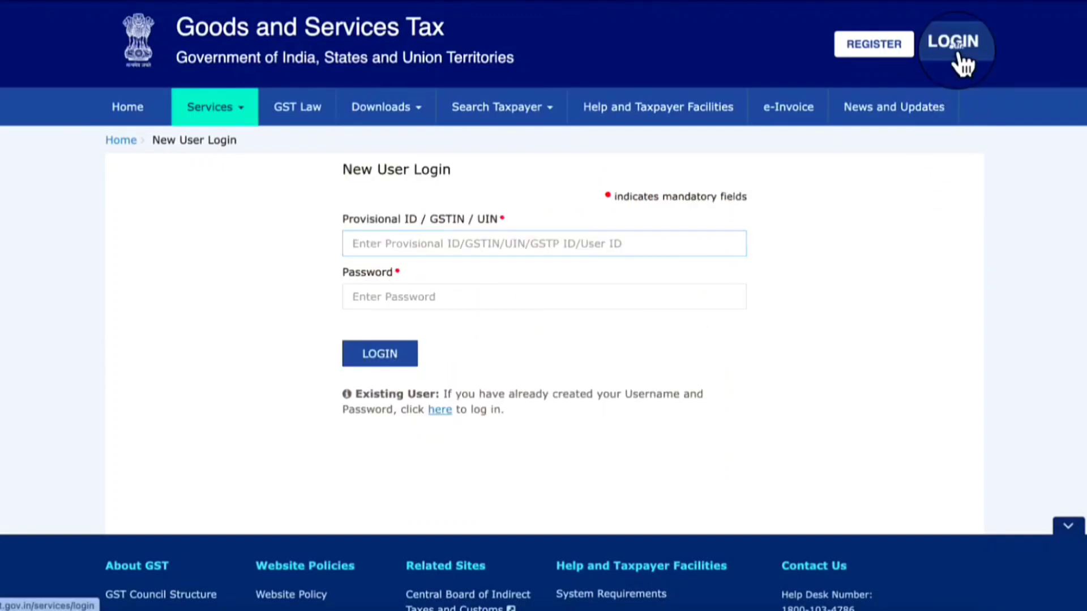
Step: Log in with the new username and password and open the Form GST REG-06 certificate
{"action": "left_click", "coordinate": [946, 53]}
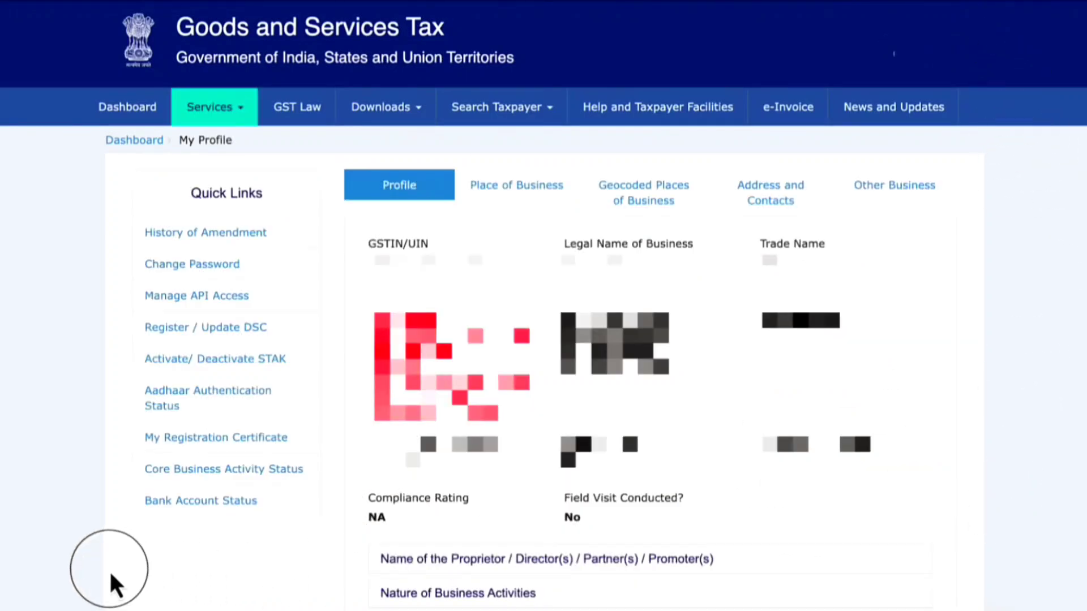
{"action": "left_click", "coordinate": [225, 439]}
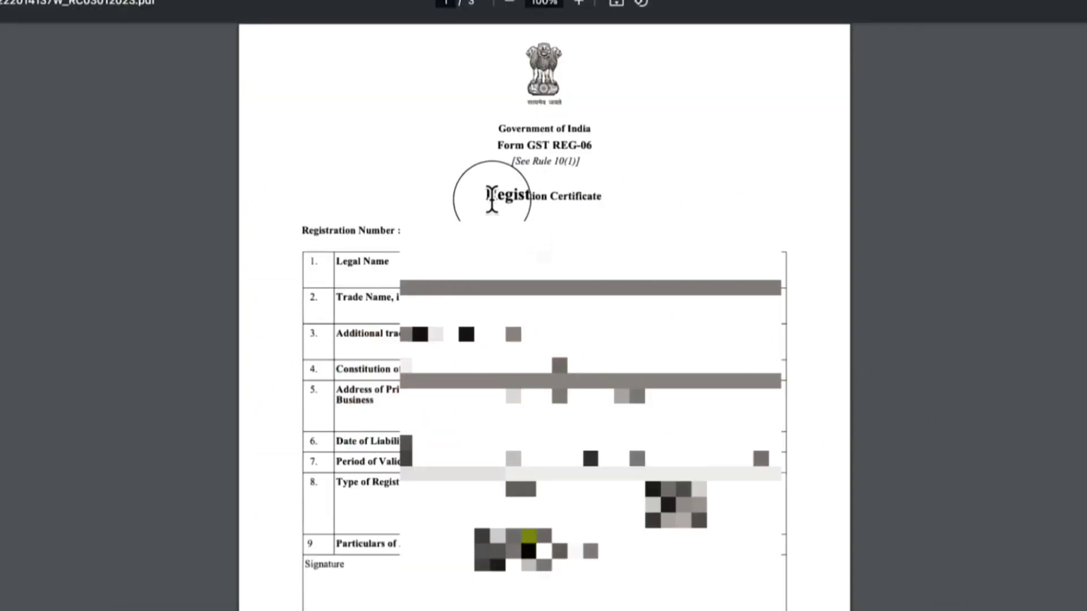
{"action": "left_click_drag", "start_coordinate": [488, 198], "coordinate": [618, 195]}
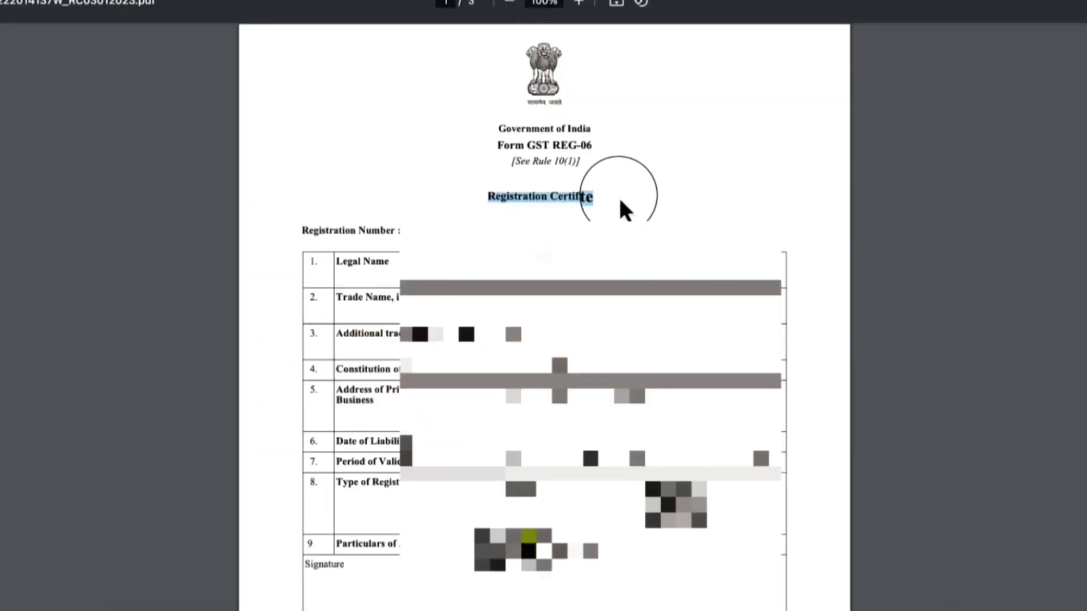